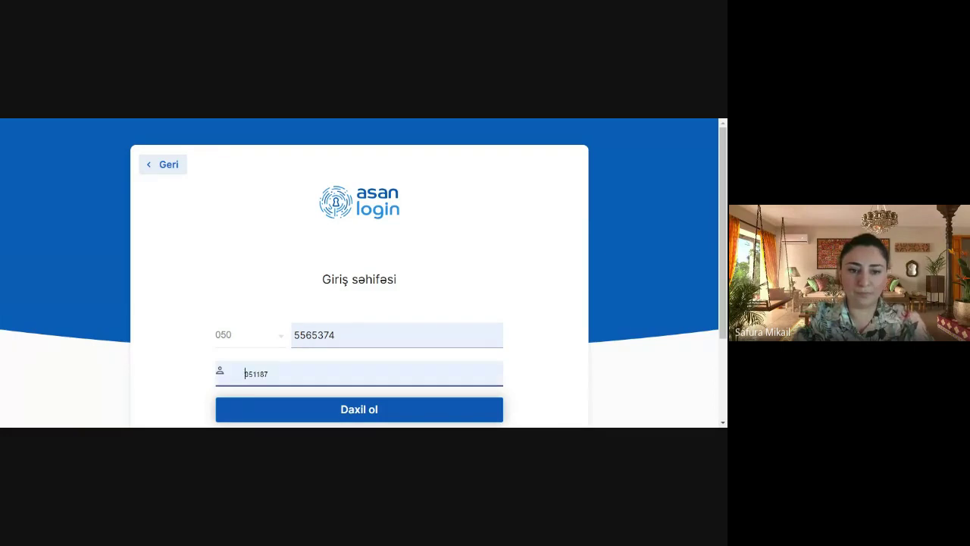
# Submit the ASAN Login credentials, then close the DAXİLİ XƏTA error dialog
pyautogui.click(357, 416)
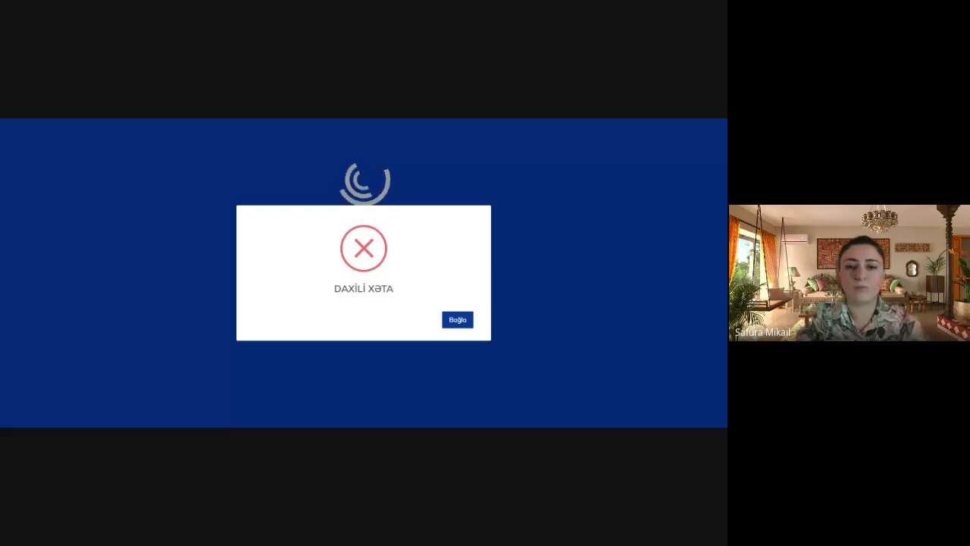
pyautogui.click(456, 322)
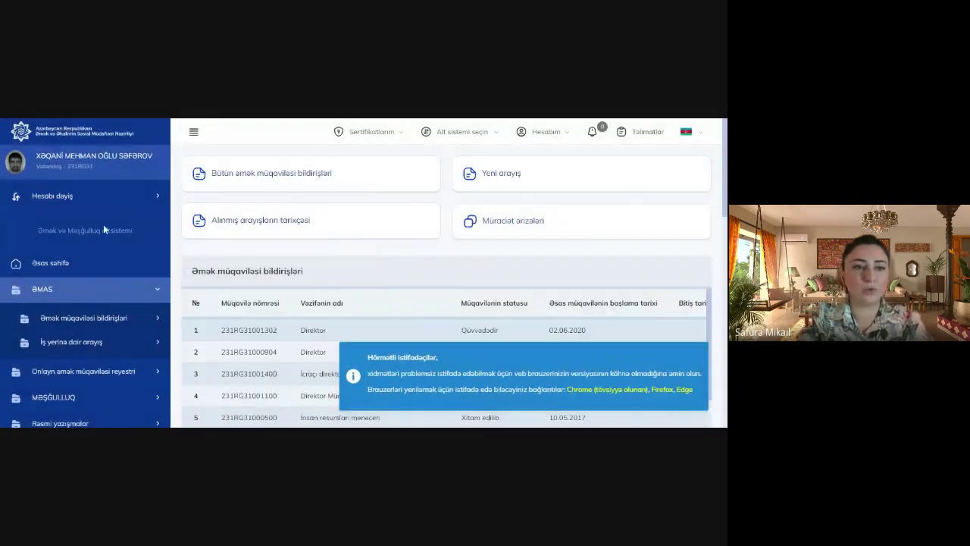
# Switch to the HROPTION company account and close the narcology control announcement
pyautogui.click(93, 200)
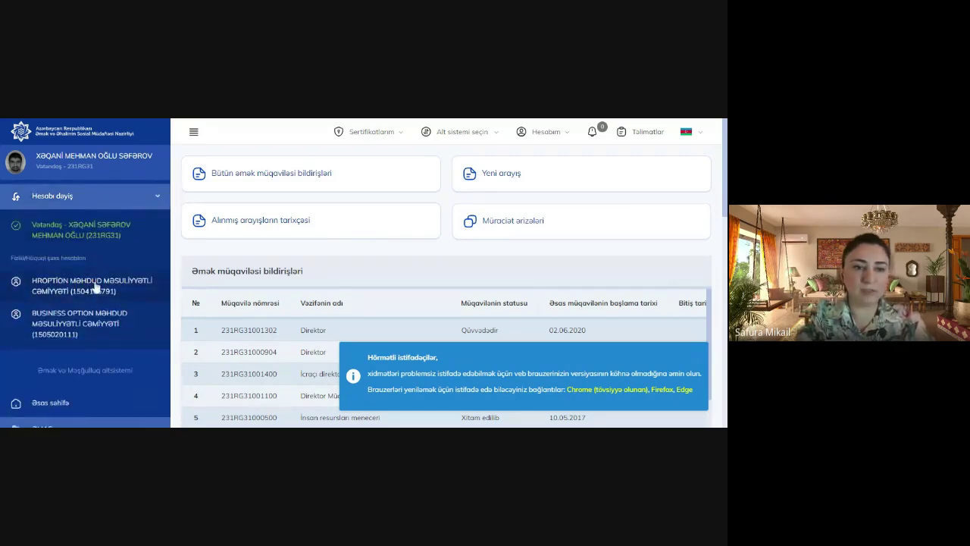
pyautogui.click(97, 286)
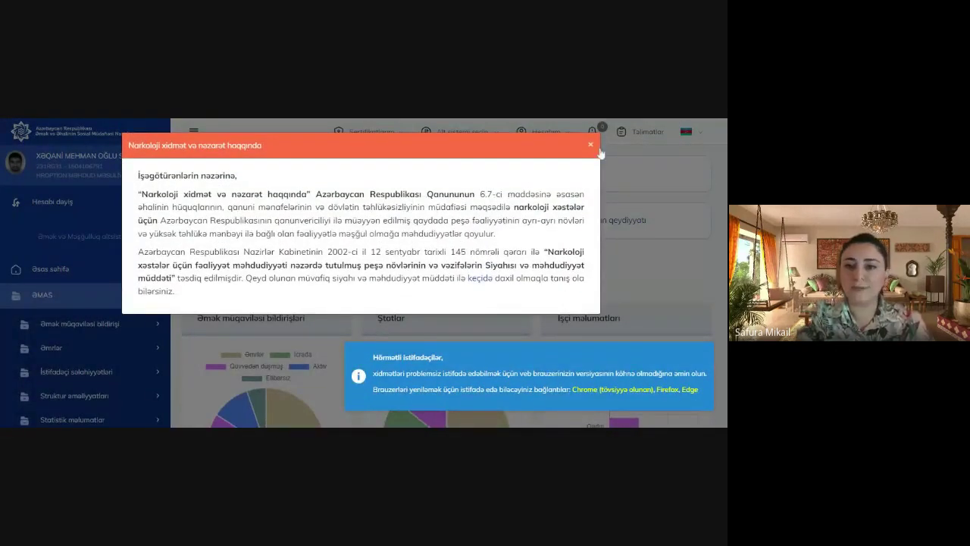
pyautogui.click(591, 145)
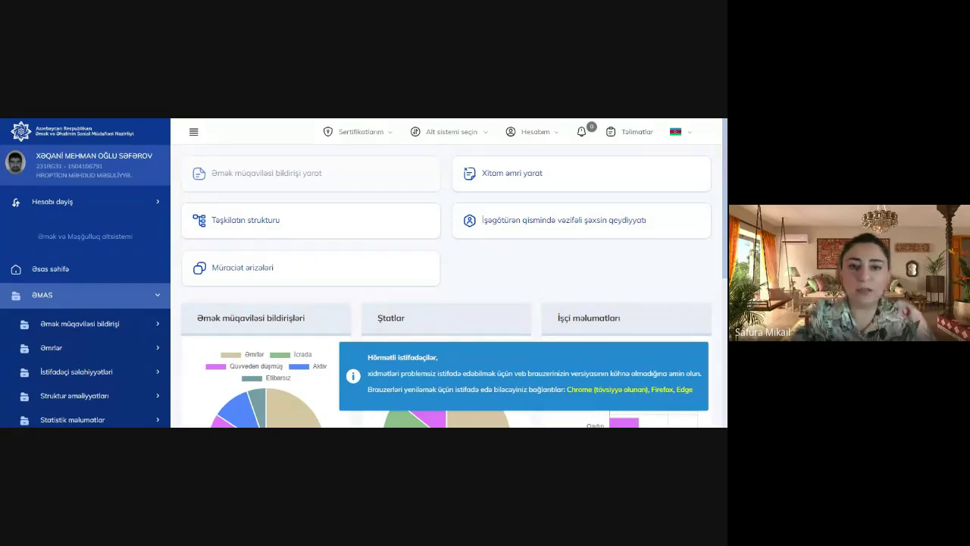
# Try creating an employment contract notification, then return to the company dashboard
pyautogui.click(288, 174)
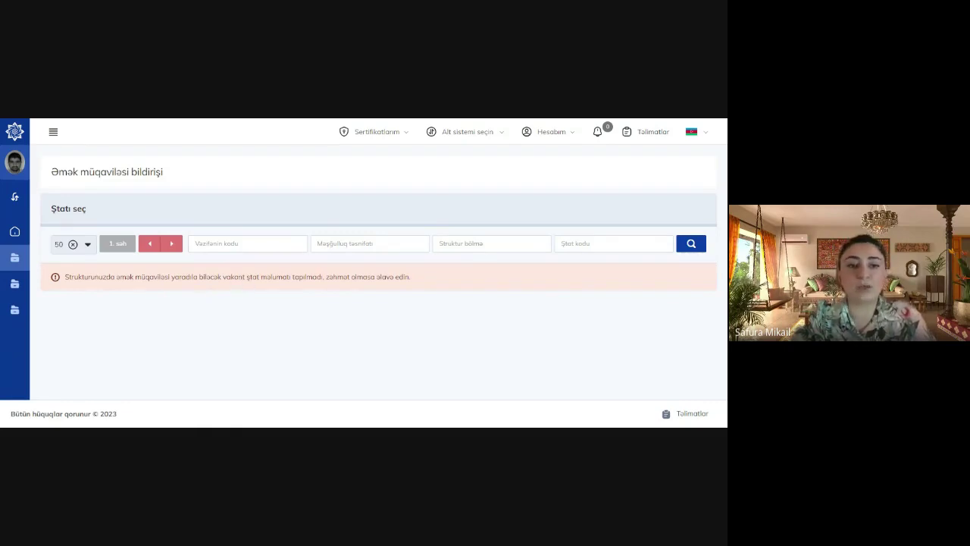
pyautogui.click(16, 199)
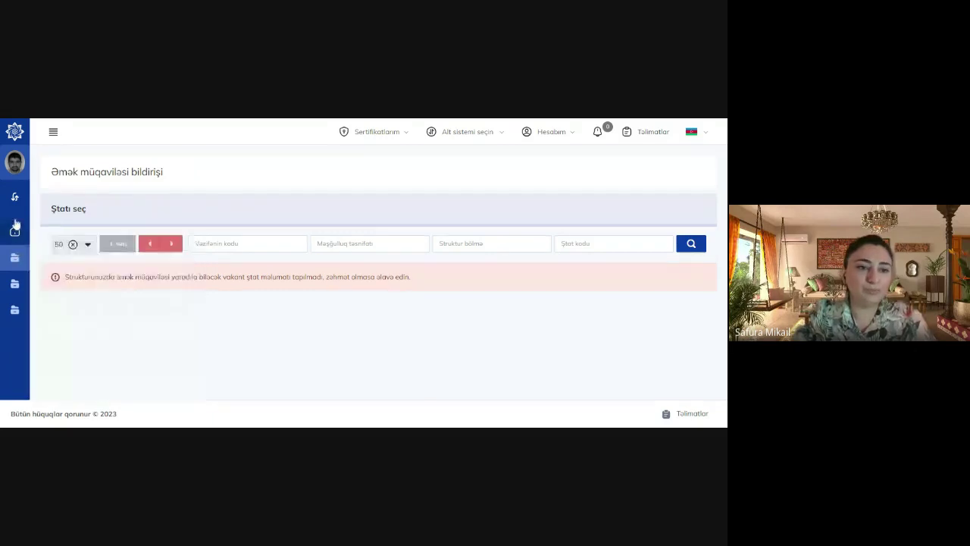
pyautogui.moveTo(14, 202)
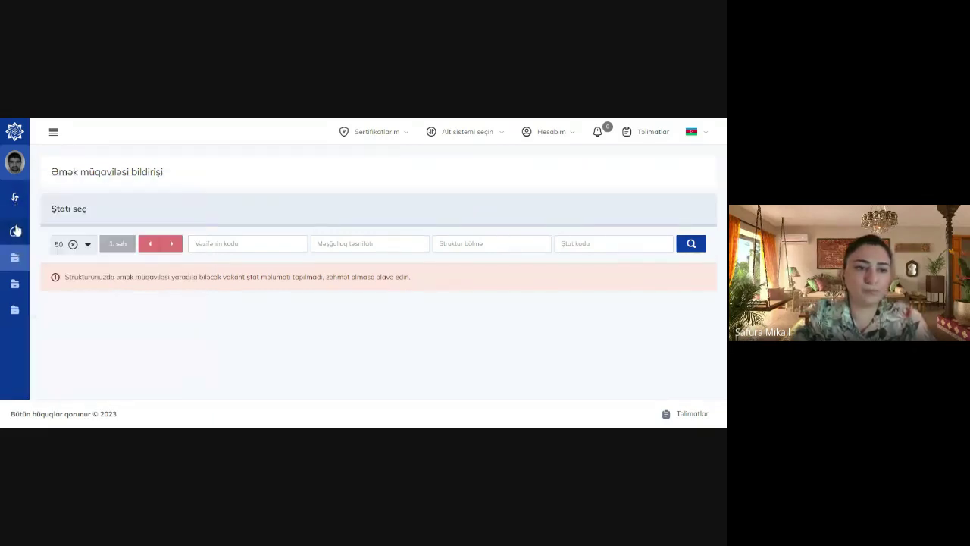
pyautogui.click(15, 229)
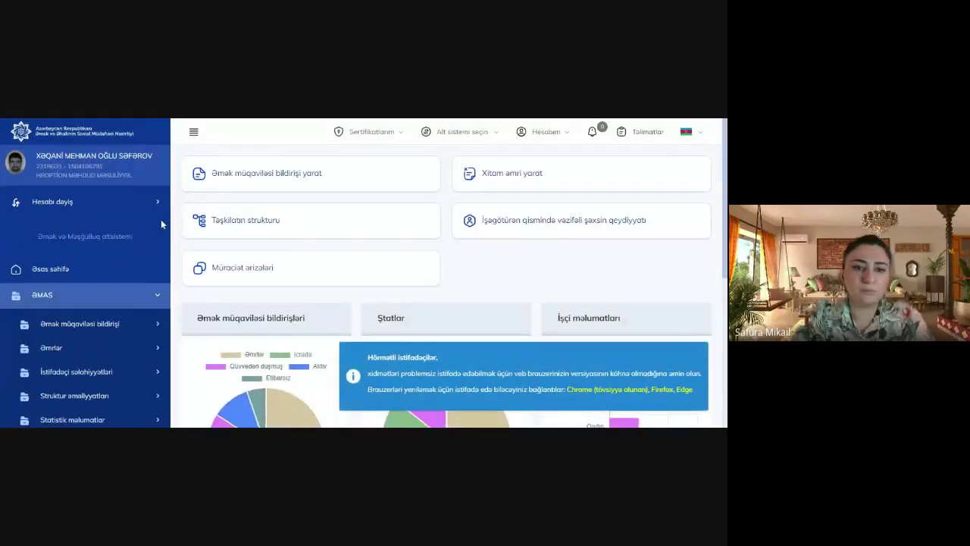
# Open Təşkilatın strukturu and view the Ümumi unit's staff positions via Ştatlara baxış
pyautogui.click(270, 225)
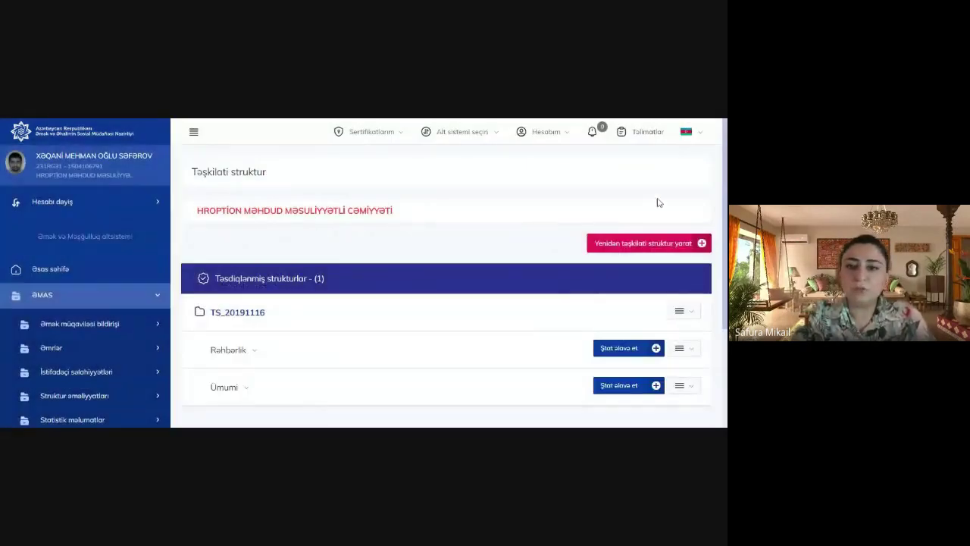
pyautogui.scroll(-2, 658, 203)
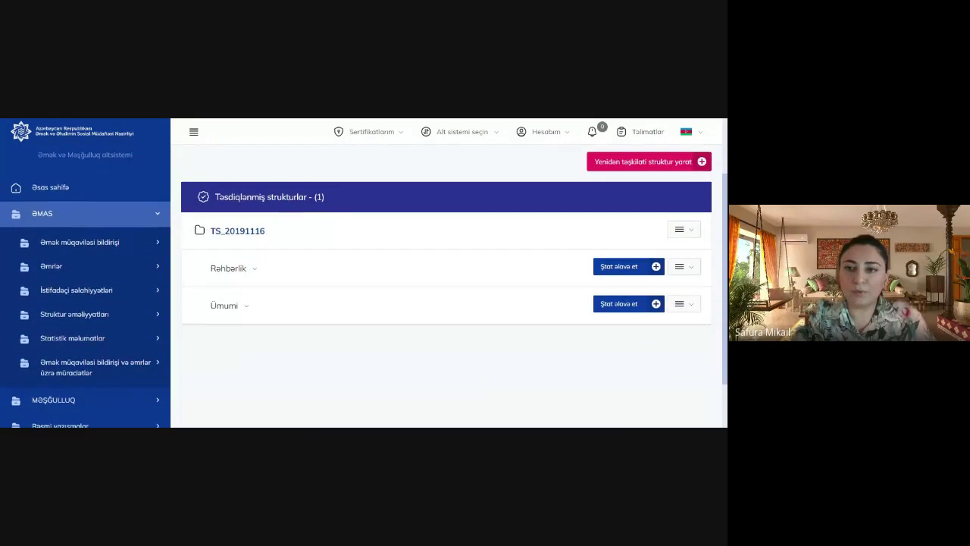
pyautogui.click(681, 306)
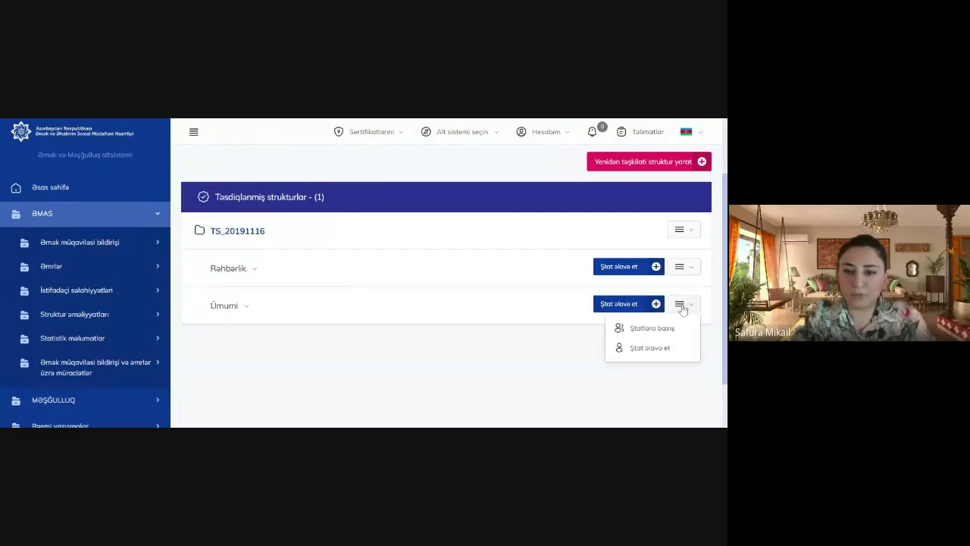
pyautogui.click(660, 329)
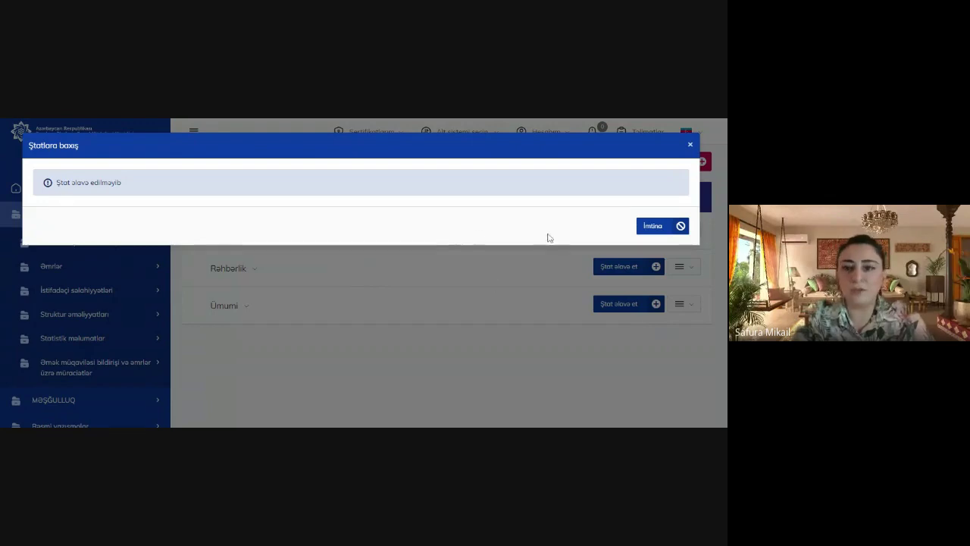
pyautogui.click(690, 145)
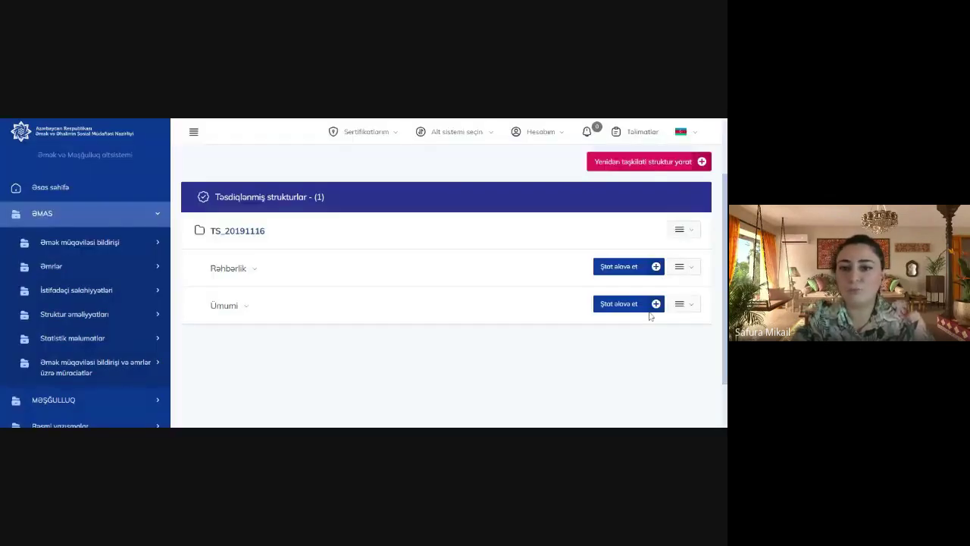
pyautogui.click(656, 304)
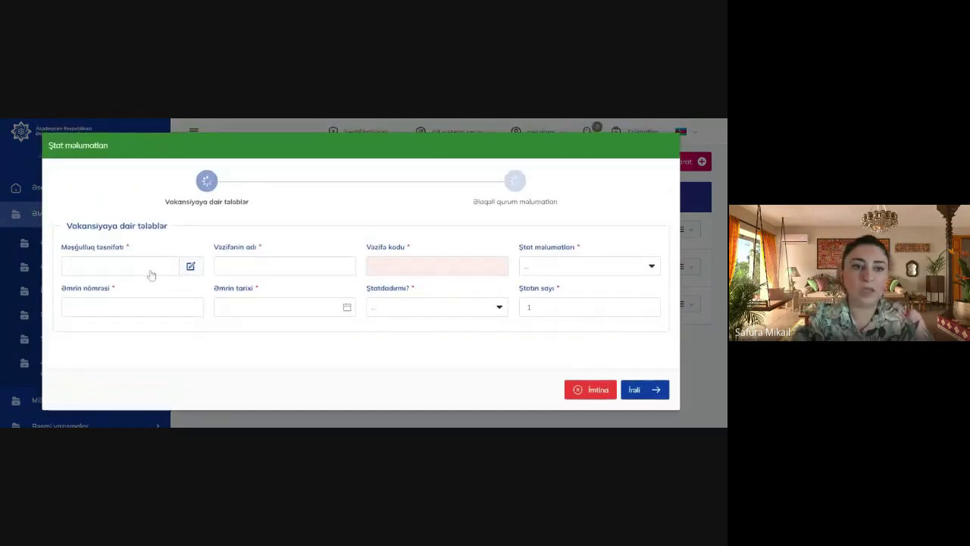
pyautogui.click(147, 270)
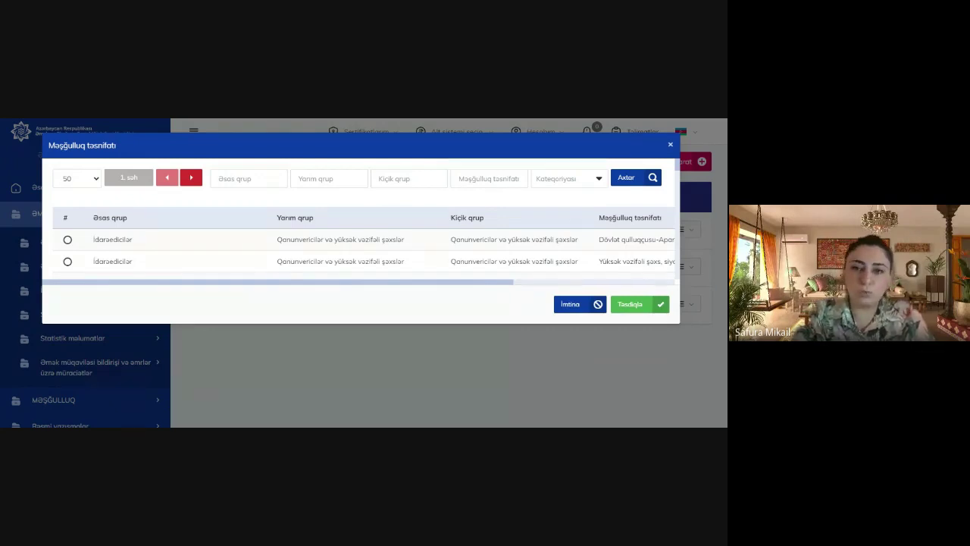
pyautogui.click(488, 178)
pyautogui.write('futbol')
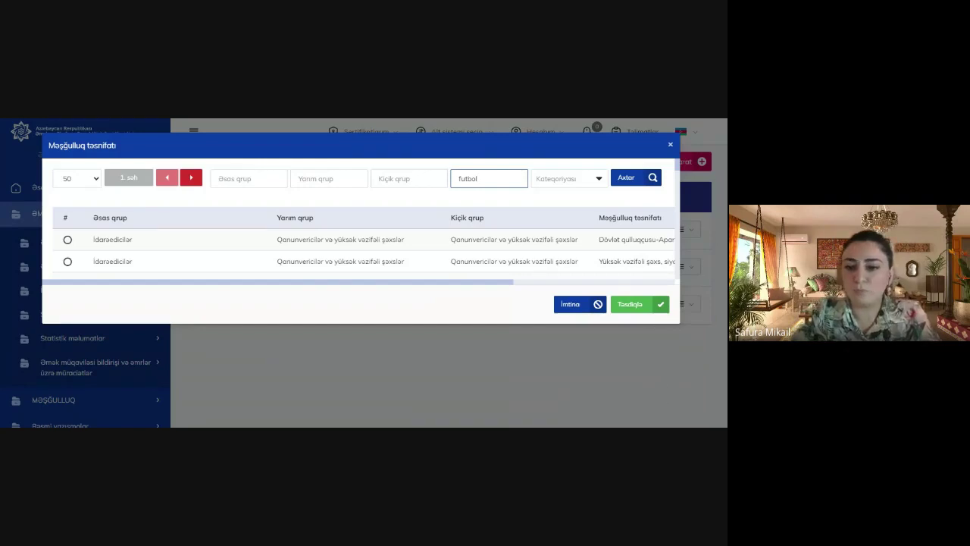
pyautogui.write('çu')
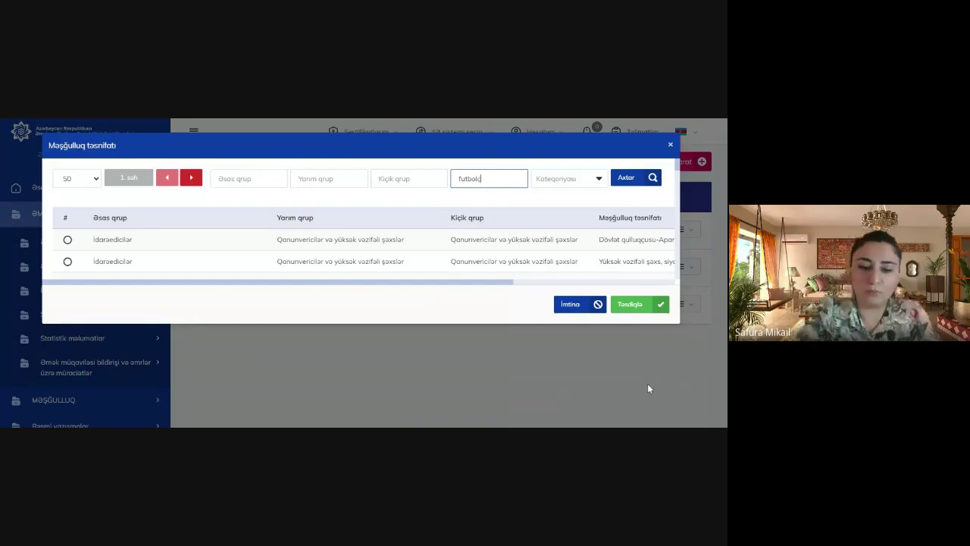
pyautogui.click(628, 181)
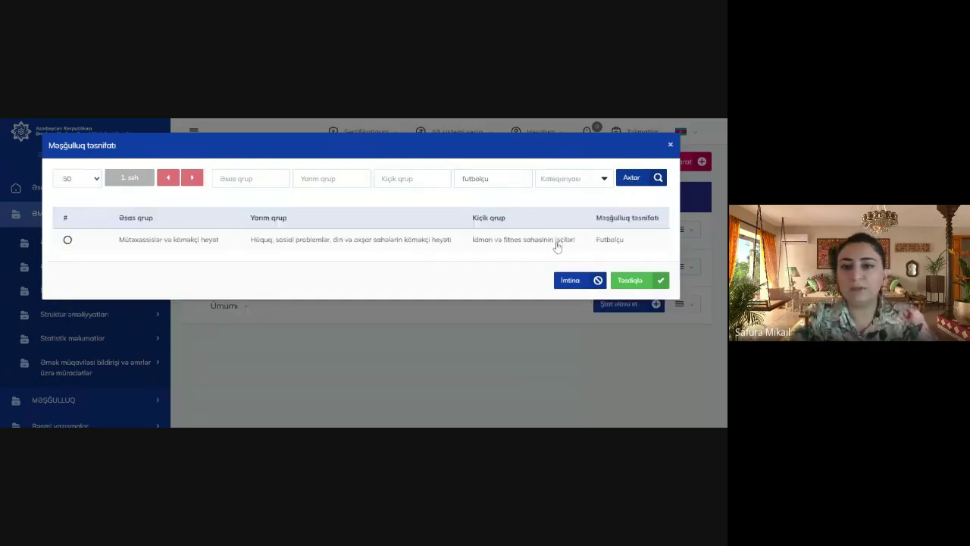
pyautogui.click(67, 240)
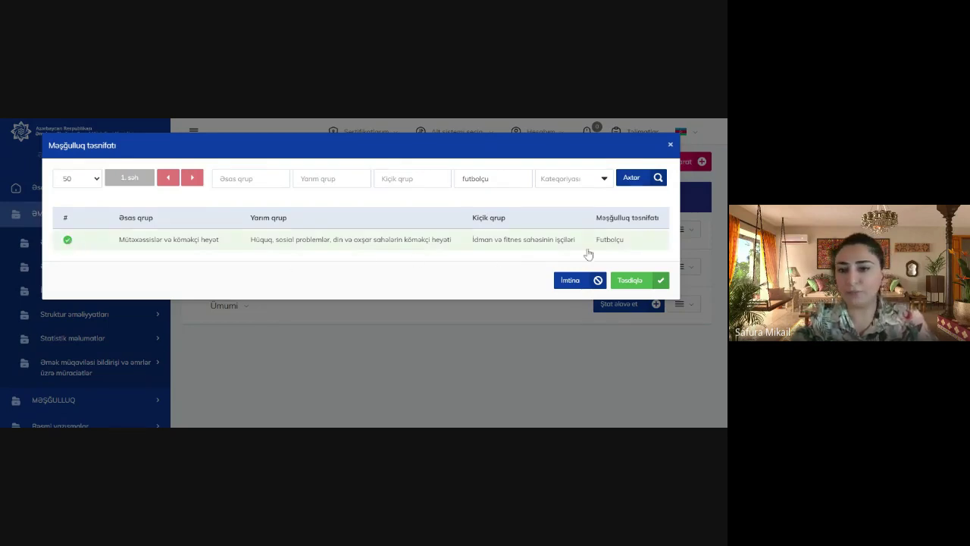
pyautogui.click(635, 282)
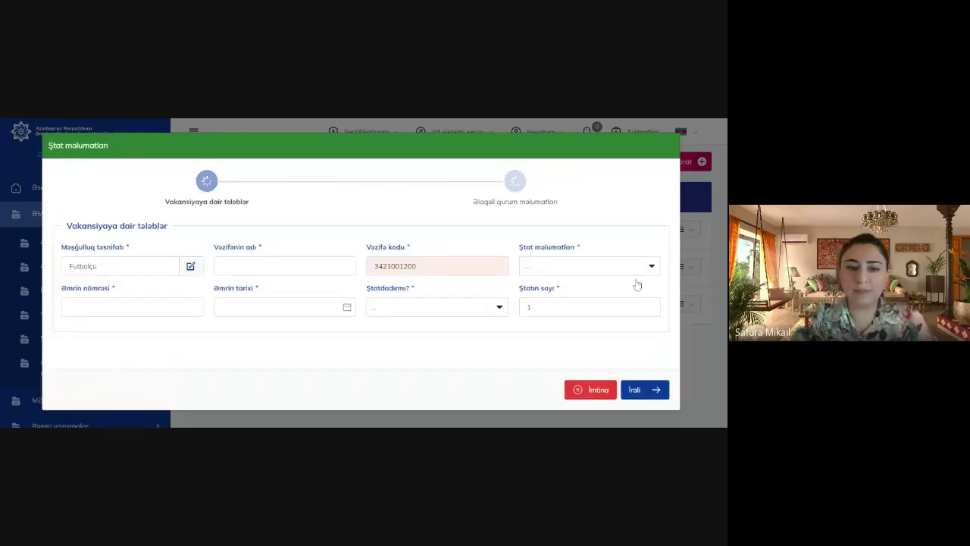
# Fill in name 'futbol', staffing rate Tam, order QFK 007 dated 02.07.2023, in staff Bəli
pyautogui.click(284, 265)
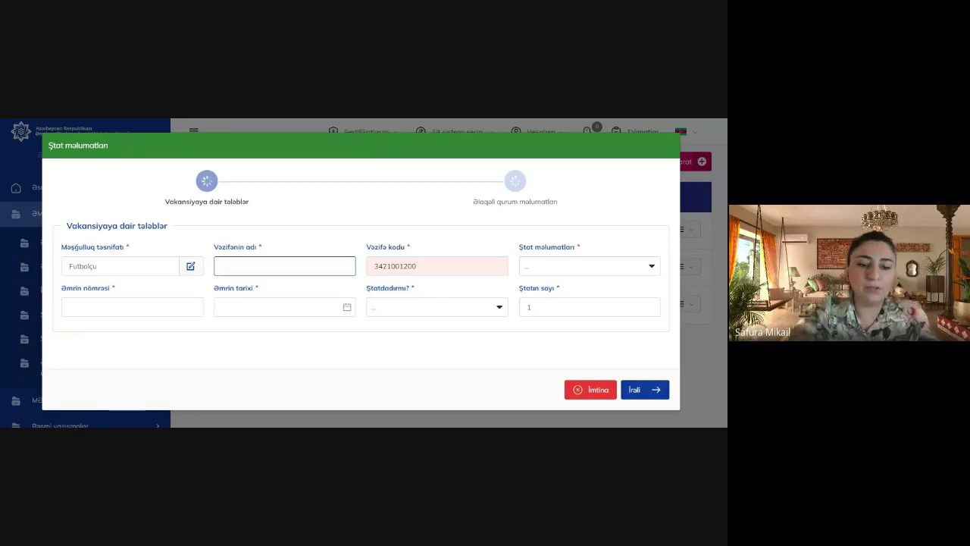
pyautogui.write('futbolçu')
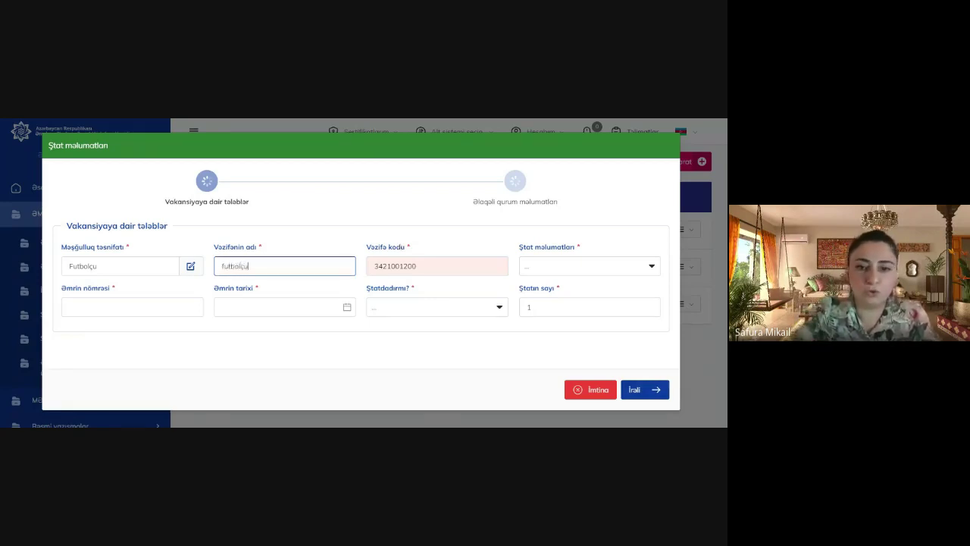
pyautogui.click(585, 266)
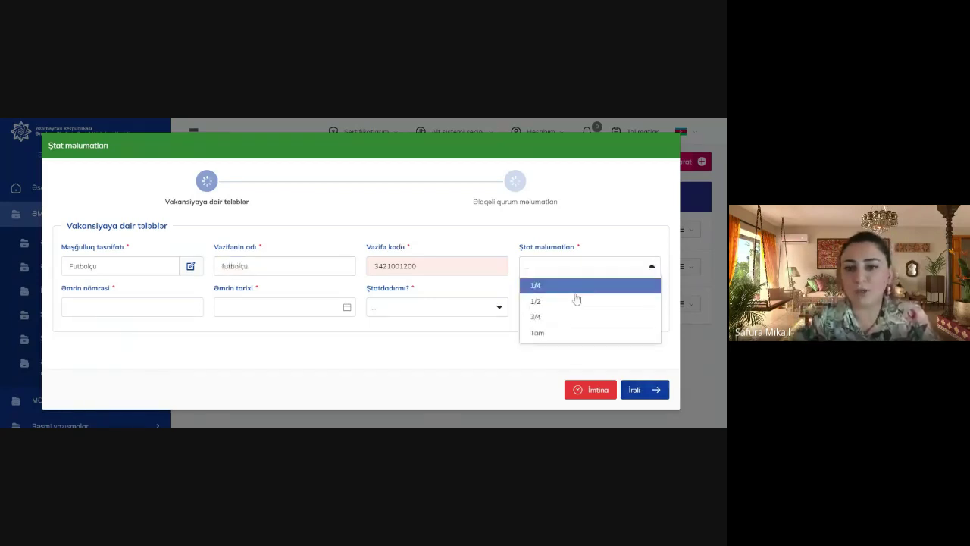
pyautogui.click(550, 332)
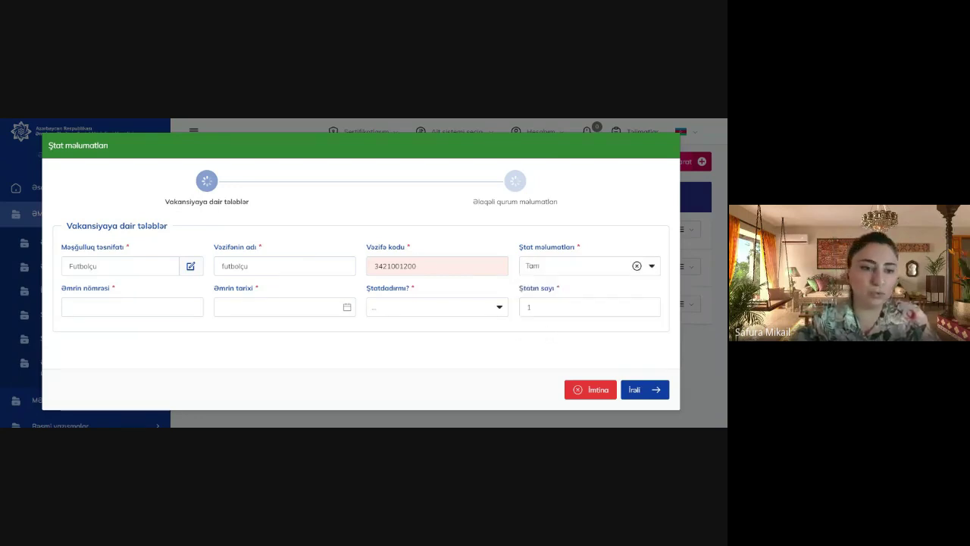
pyautogui.click(132, 307)
pyautogui.write('QFK')
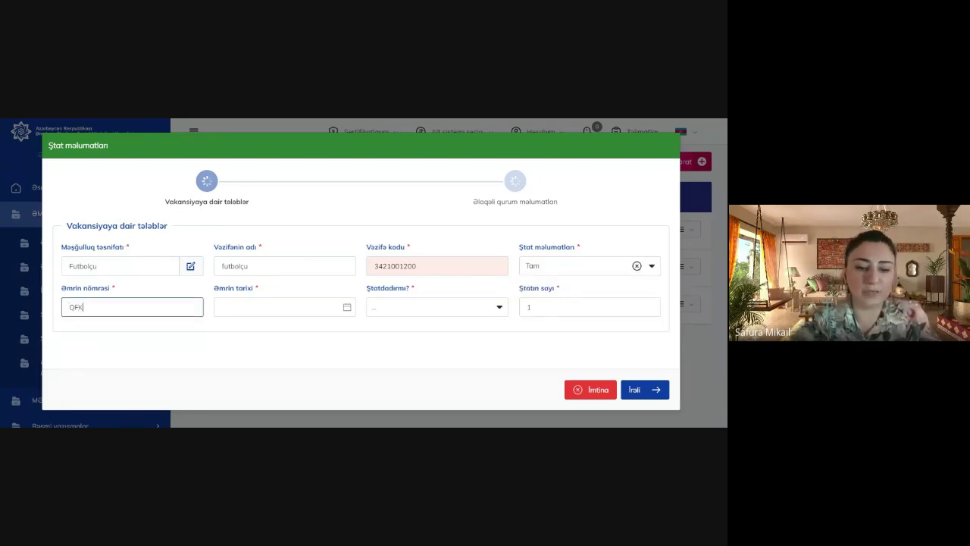
pyautogui.write(' 007')
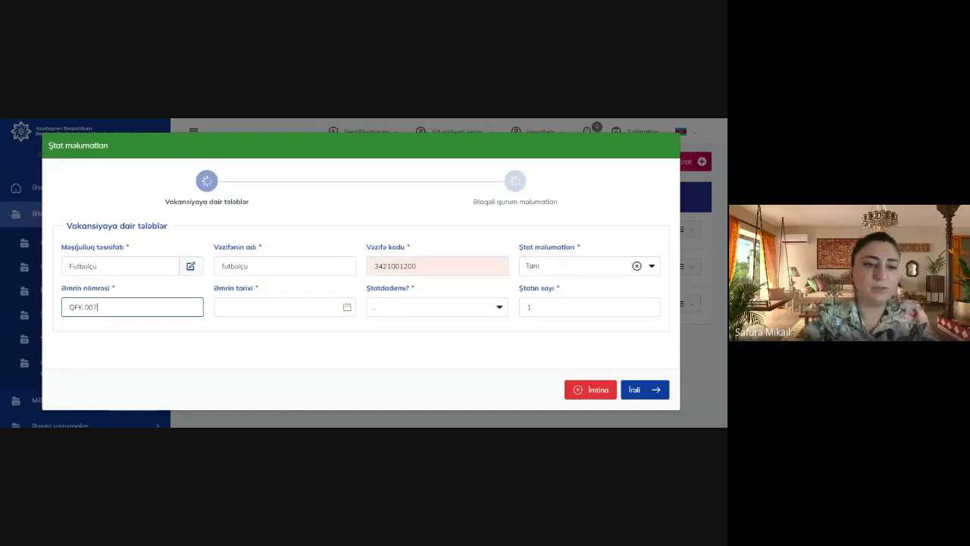
pyautogui.click(288, 307)
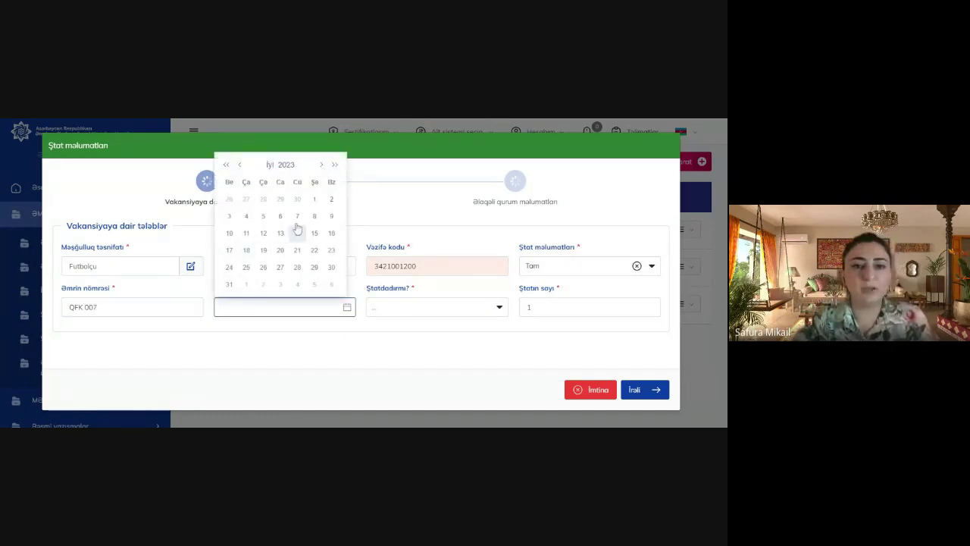
pyautogui.click(331, 199)
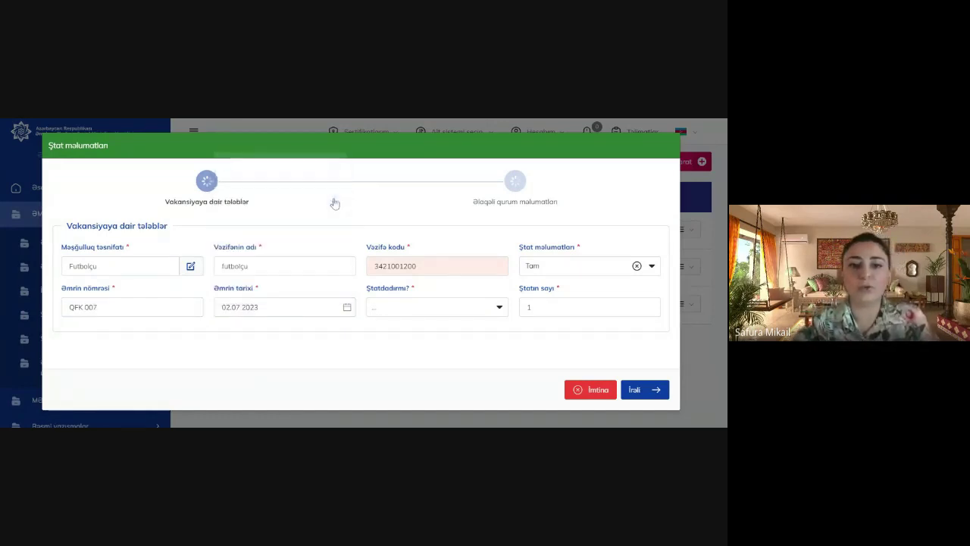
pyautogui.click(400, 298)
pyautogui.click(401, 329)
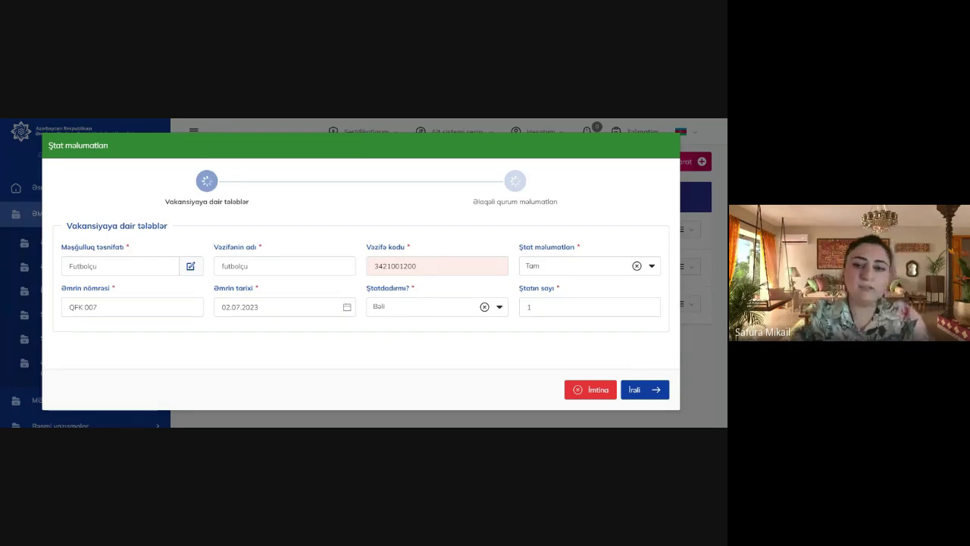
# Save the new Futbolçu staff position and dismiss the success message
pyautogui.click(636, 392)
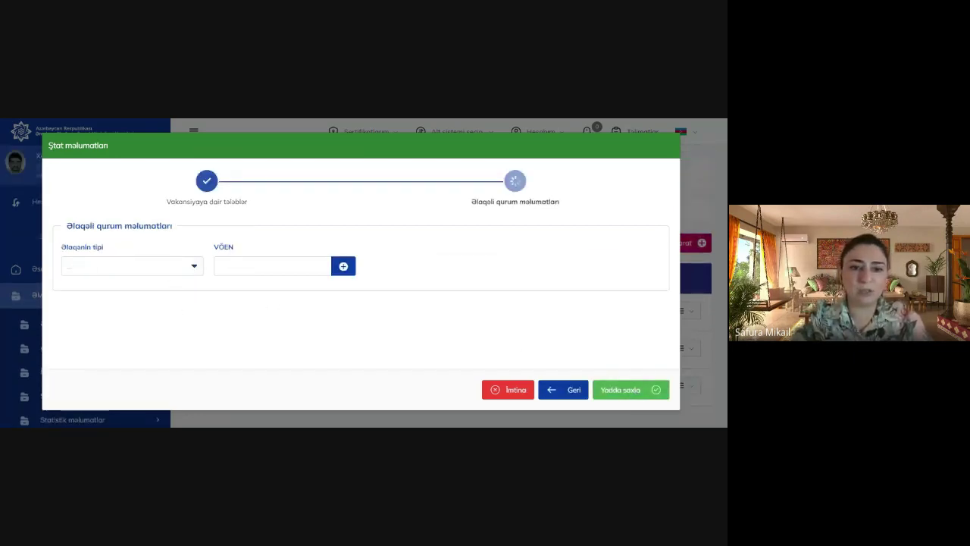
pyautogui.click(618, 395)
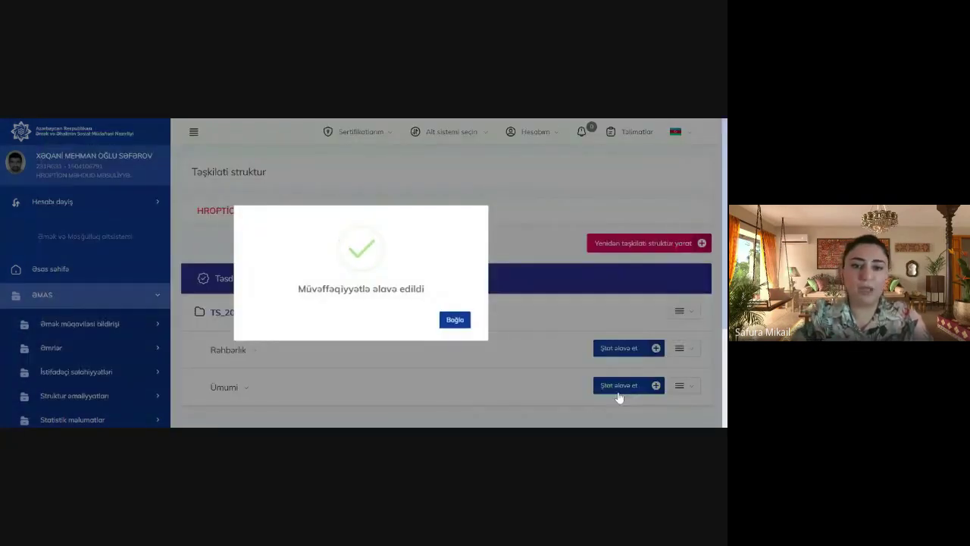
pyautogui.click(455, 320)
# Open the Əmək müqaviləsi bildirişi yarat page, which reports no vacant staff position
pyautogui.click(81, 326)
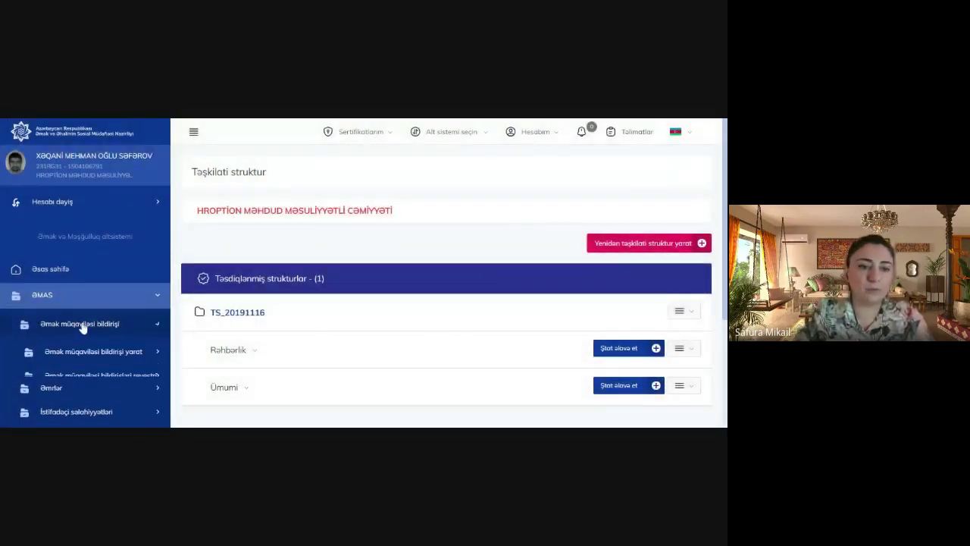
pyautogui.click(92, 353)
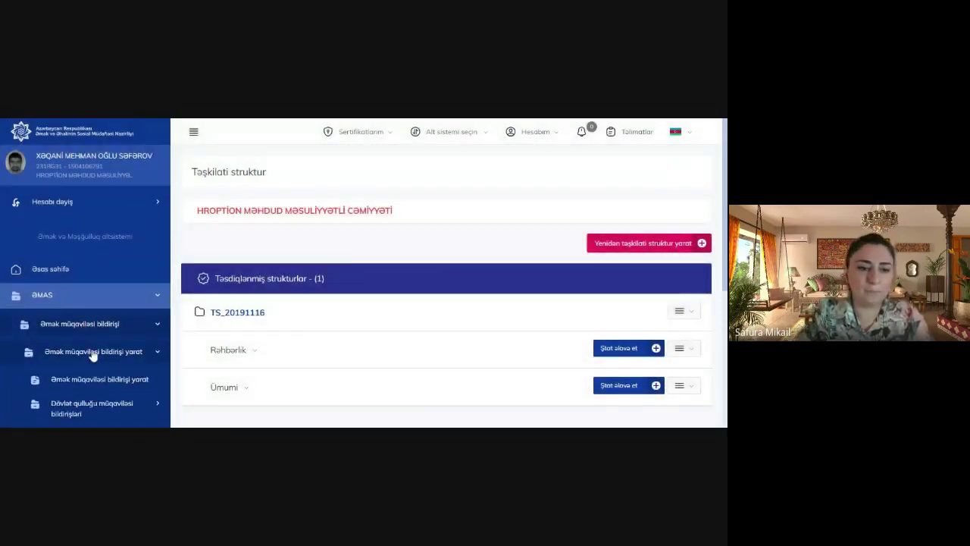
pyautogui.click(108, 378)
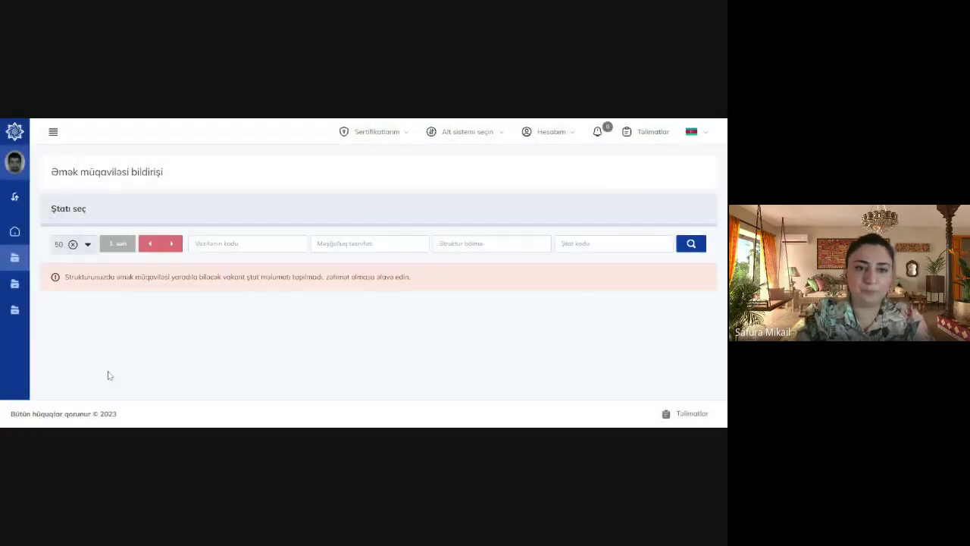
# Open the Vakansiyalar list and look through its vacancy entries
pyautogui.moveTo(15, 284)
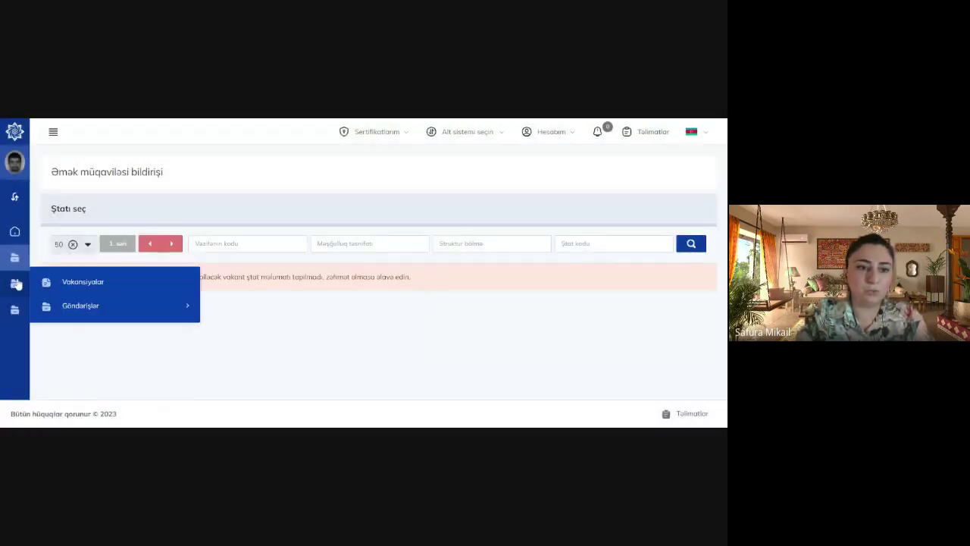
pyautogui.click(74, 283)
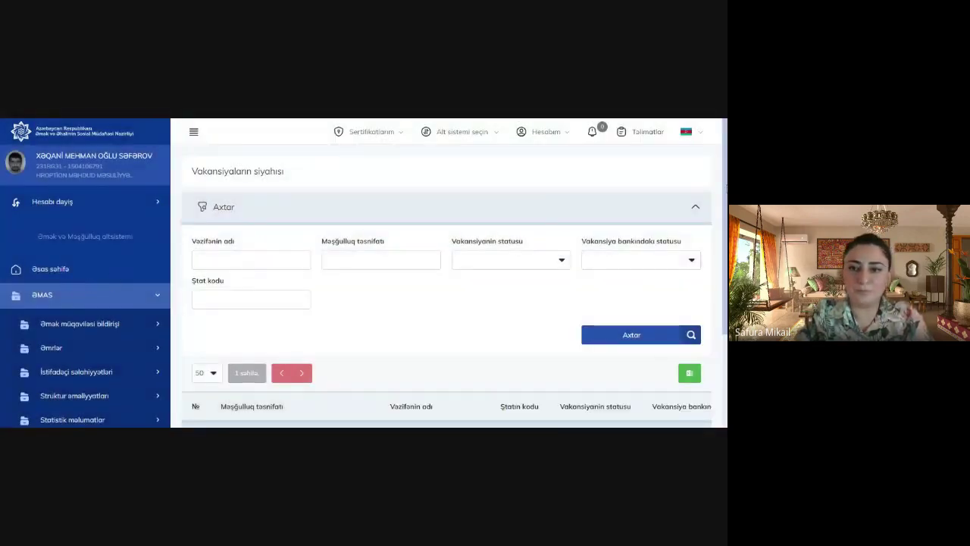
pyautogui.scroll(-3, 447, 286)
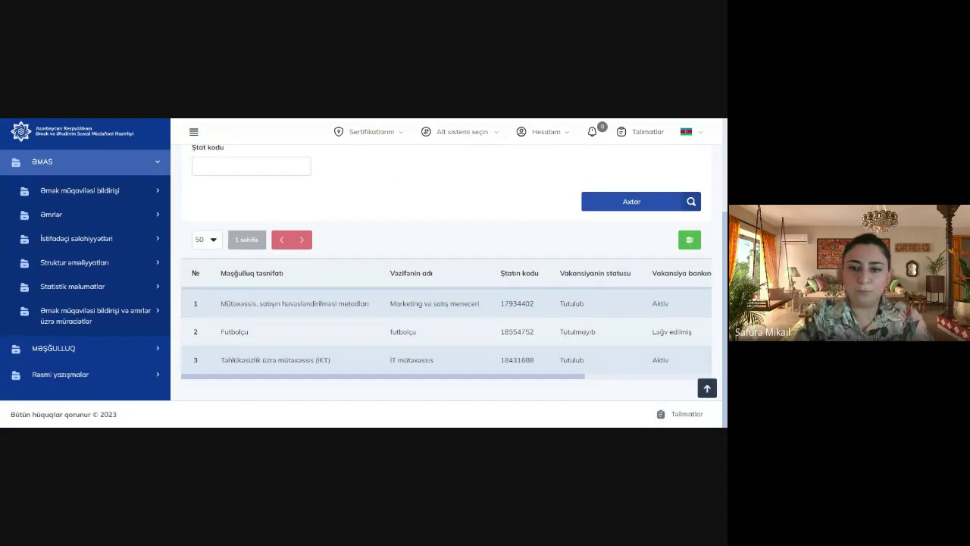
pyautogui.scroll(3, 648, 260)
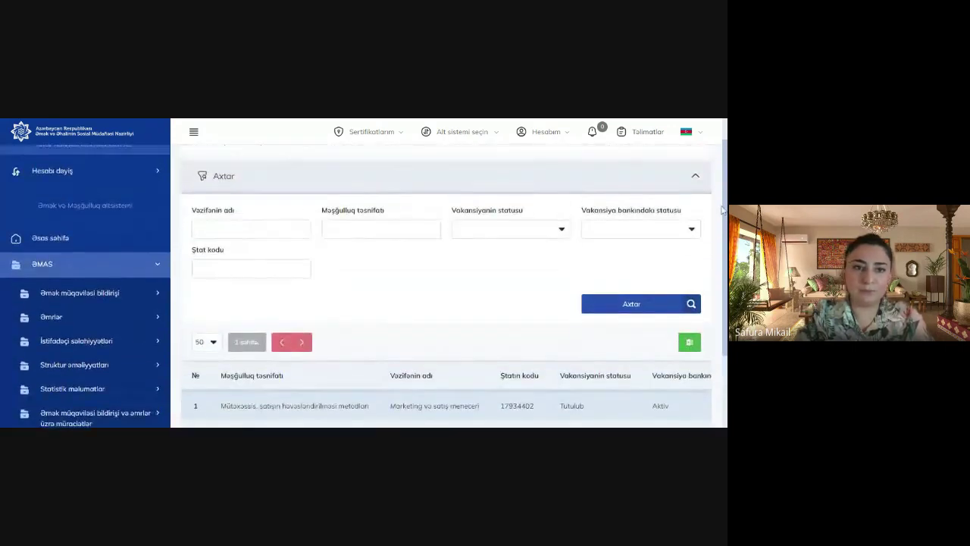
# Go to Əsas səhifə, recheck the contract notification creation page, then return to the dashboard
pyautogui.click(112, 270)
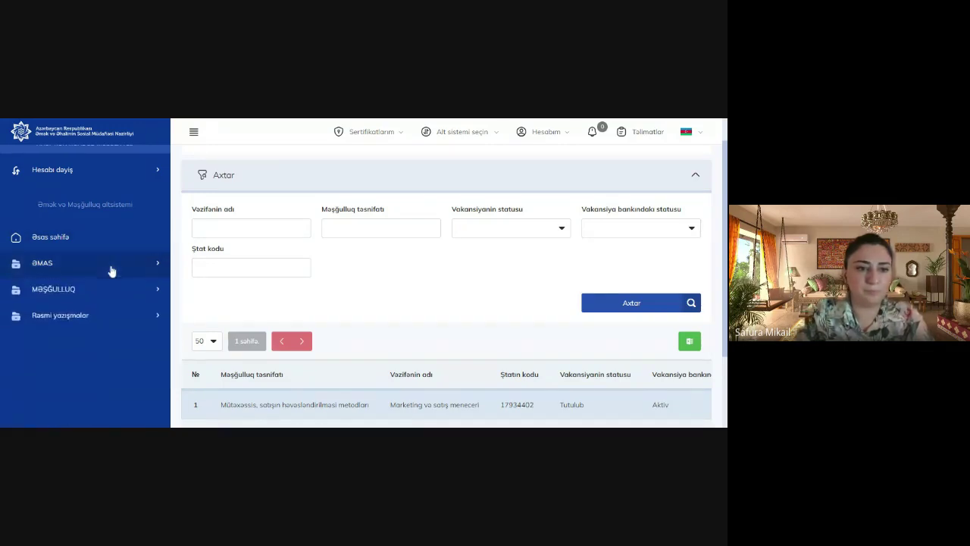
pyautogui.click(102, 243)
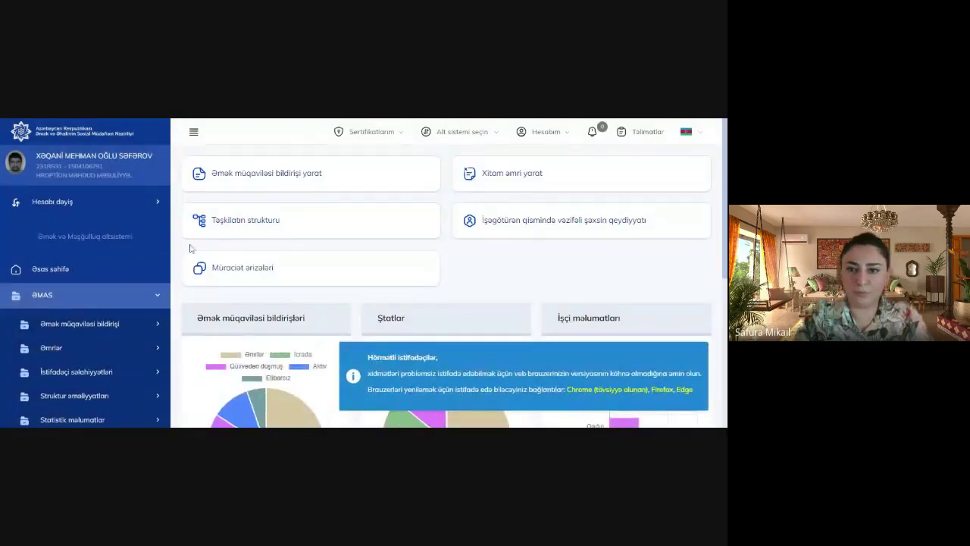
pyautogui.click(267, 178)
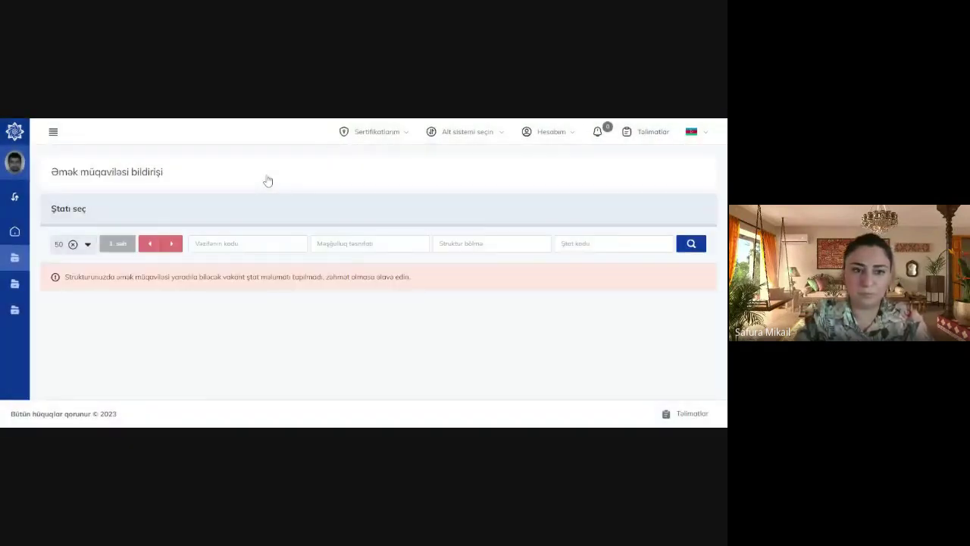
pyautogui.click(16, 232)
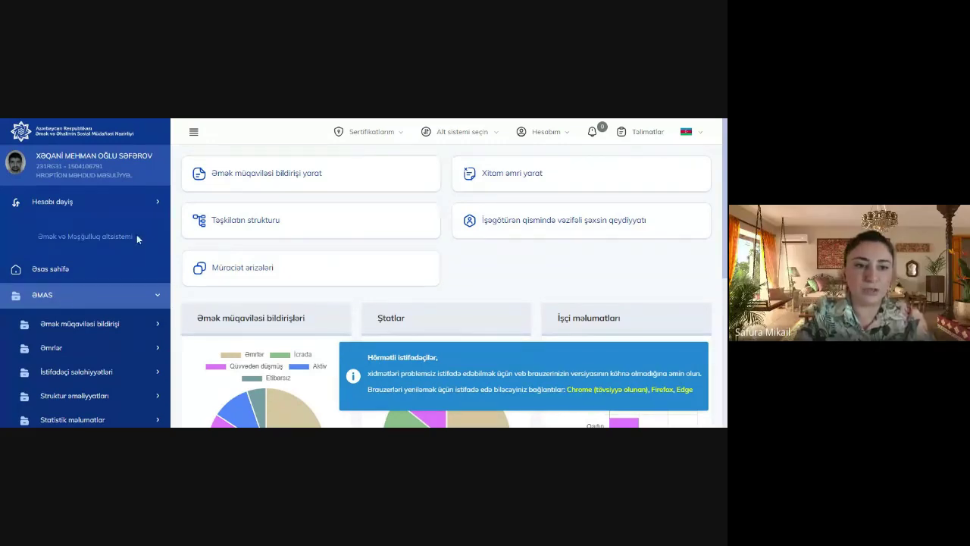
# Tick Ümumi's futbolçu position 18555187 and approve it with 'Seçilmiş ştatları təsdiqlə (1)'
pyautogui.click(232, 222)
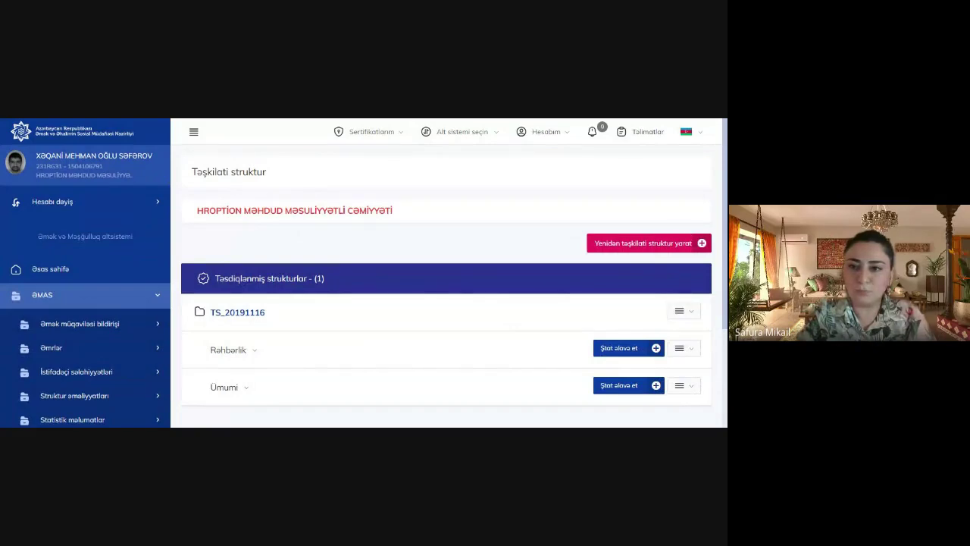
pyautogui.scroll(-2, 701, 258)
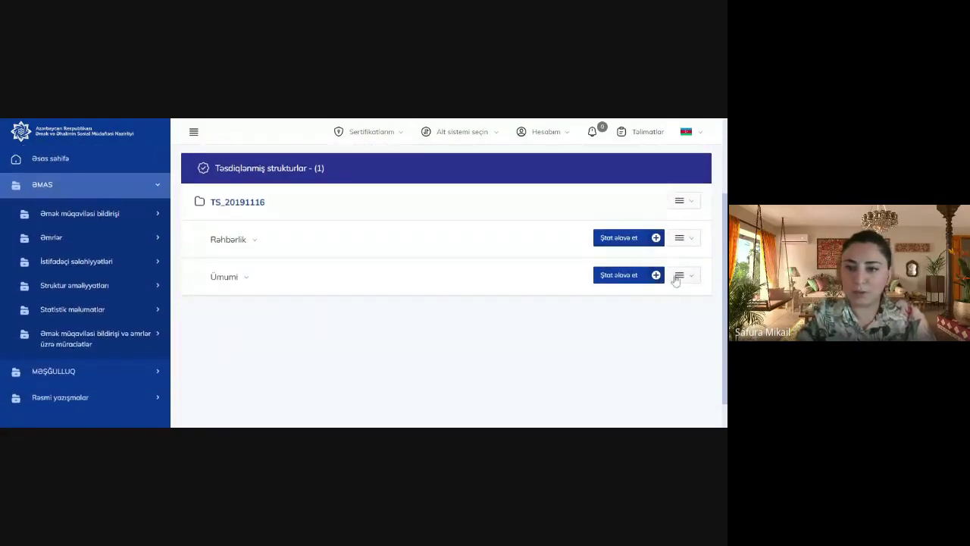
pyautogui.click(680, 275)
pyautogui.click(648, 301)
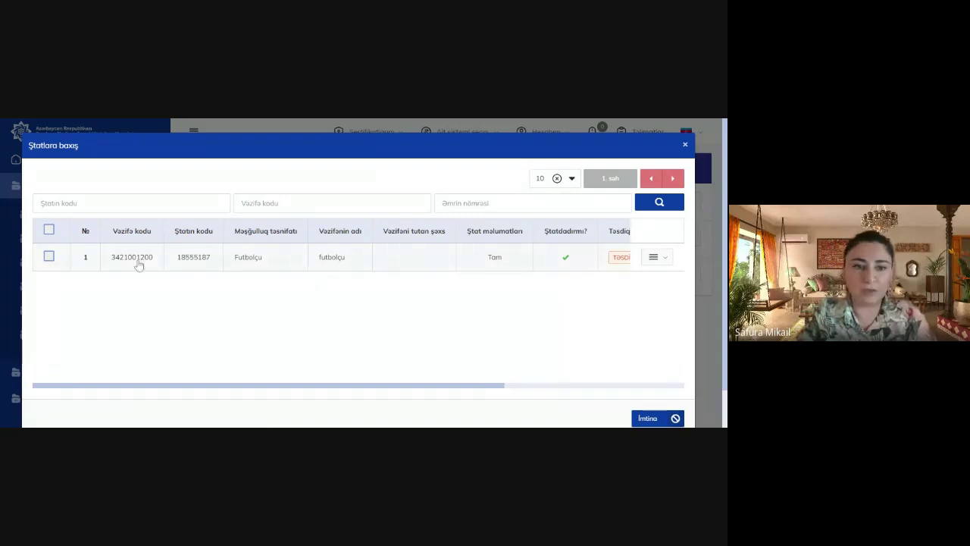
pyautogui.click(49, 257)
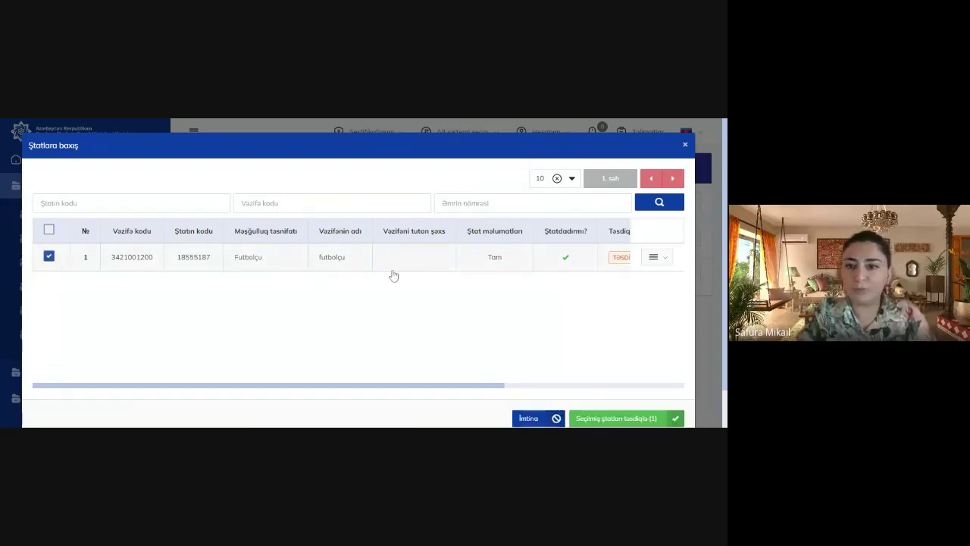
pyautogui.moveTo(468, 389); pyautogui.dragTo(659, 385)
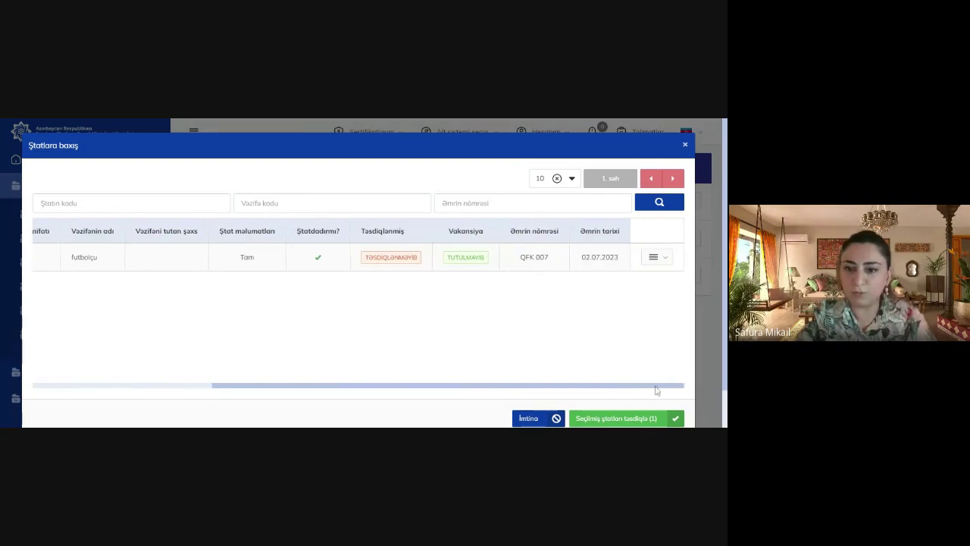
pyautogui.click(606, 419)
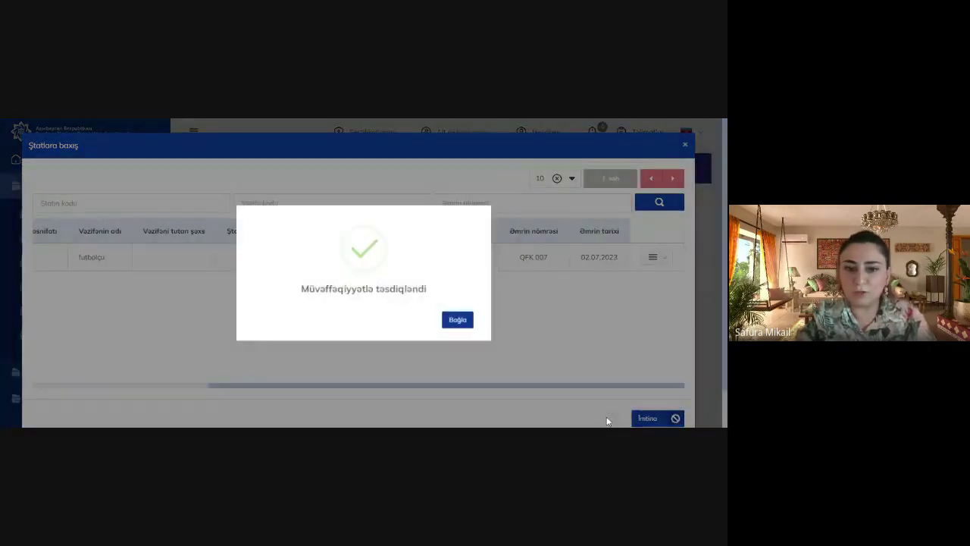
pyautogui.click(457, 320)
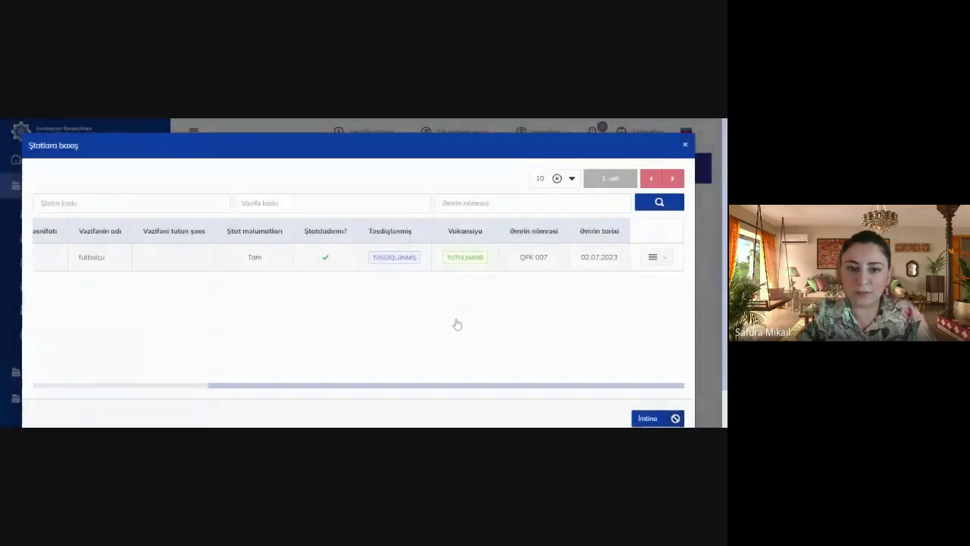
# Open a new contract notification and select the Futbolçu position 18555187
pyautogui.click(689, 151)
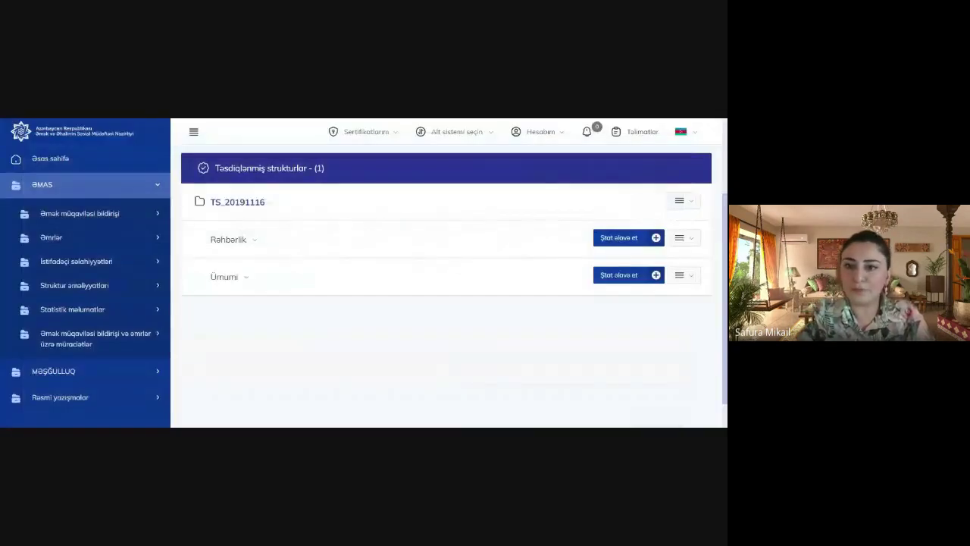
pyautogui.scroll(-1, 447, 288)
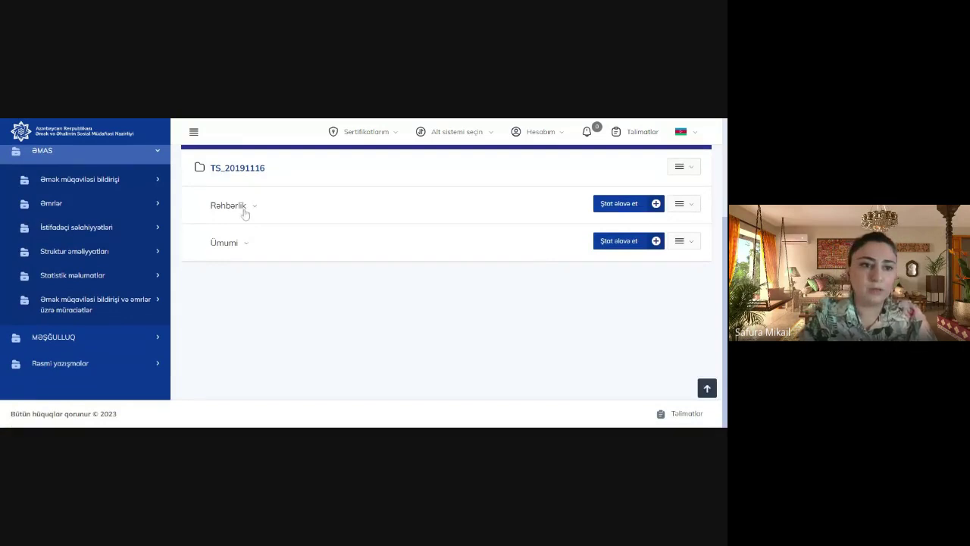
pyautogui.click(111, 153)
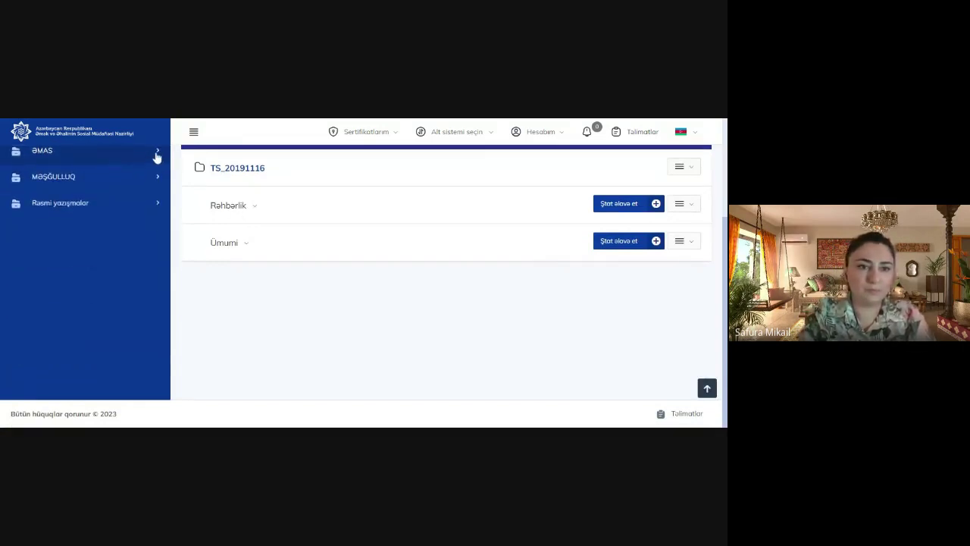
pyautogui.click(157, 155)
pyautogui.click(128, 182)
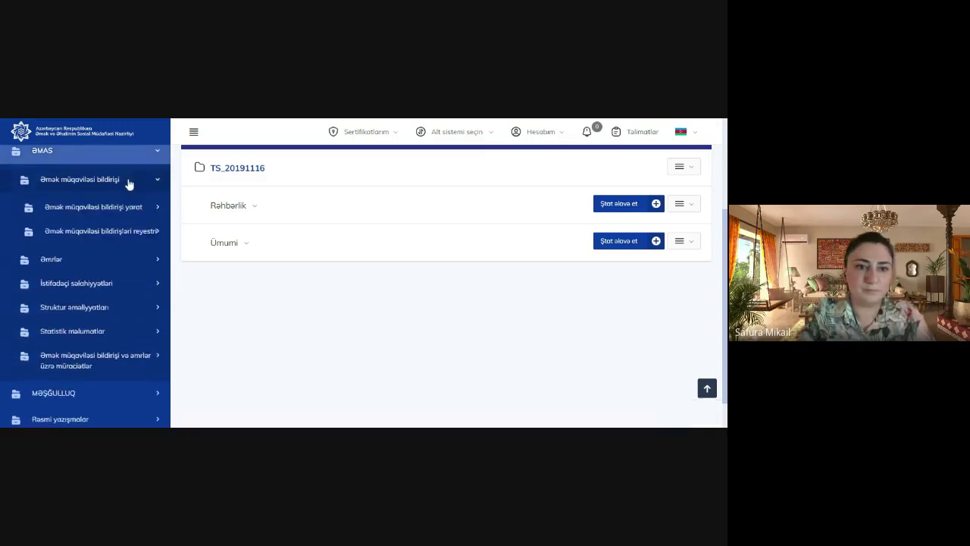
pyautogui.click(125, 209)
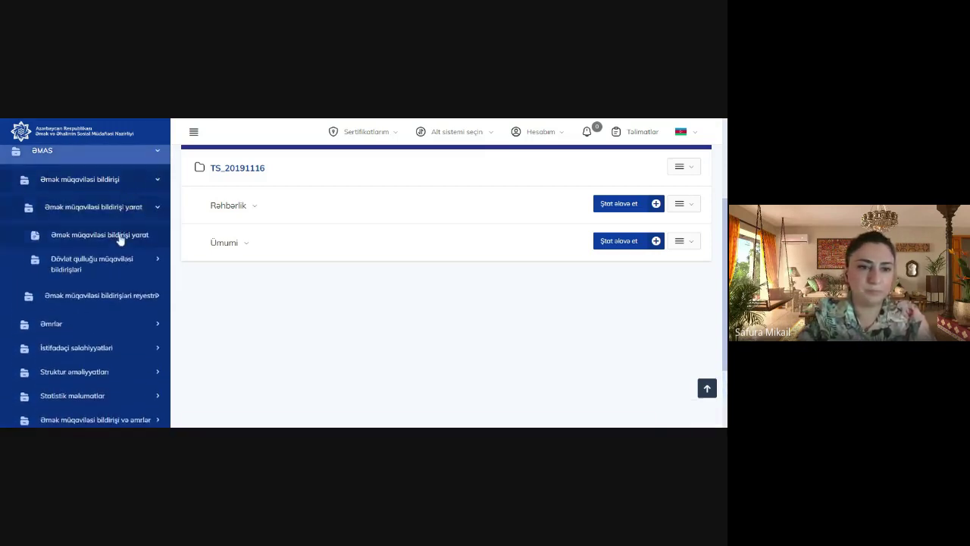
pyautogui.click(100, 235)
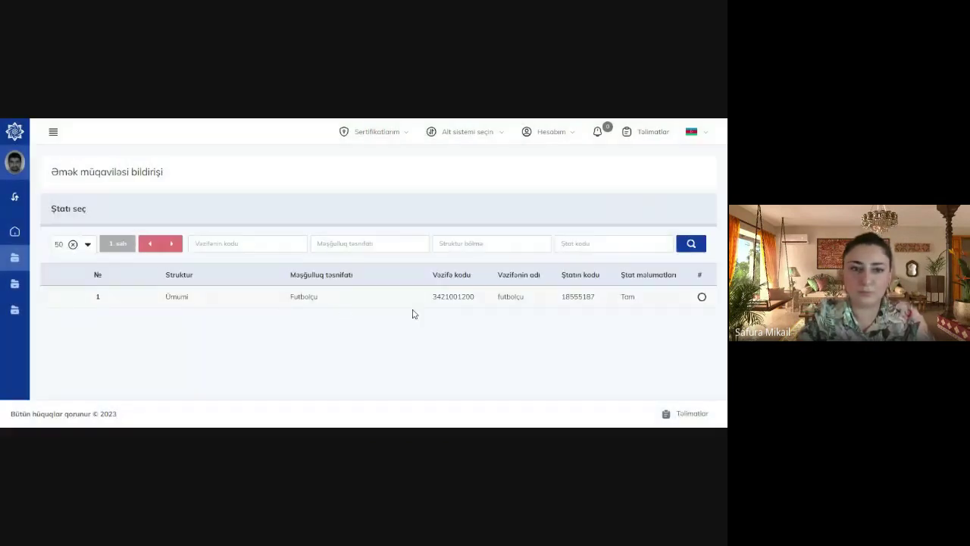
pyautogui.click(702, 297)
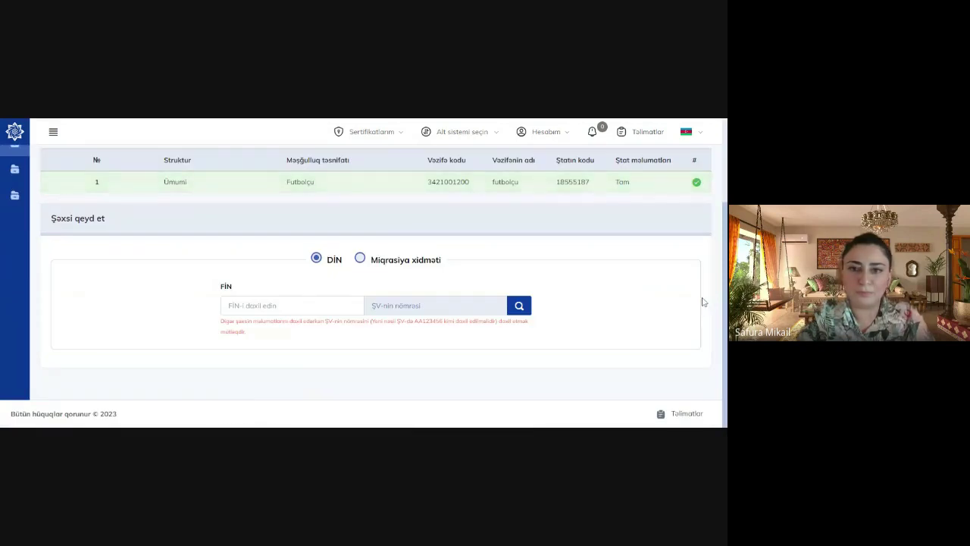
pyautogui.scroll(1, 363, 285)
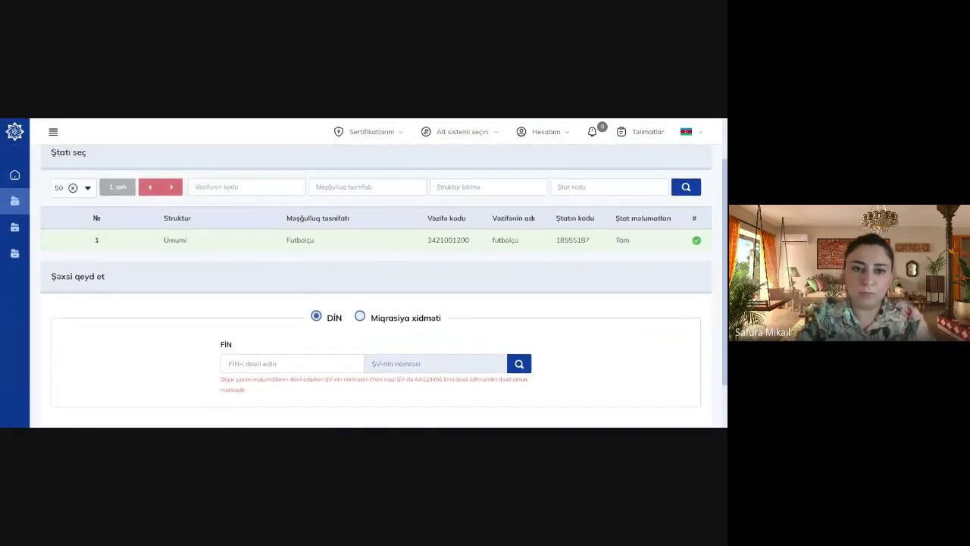
# Scroll down to the Şəxsi qeyd et employee registration section
pyautogui.scroll(-1, 680, 264)
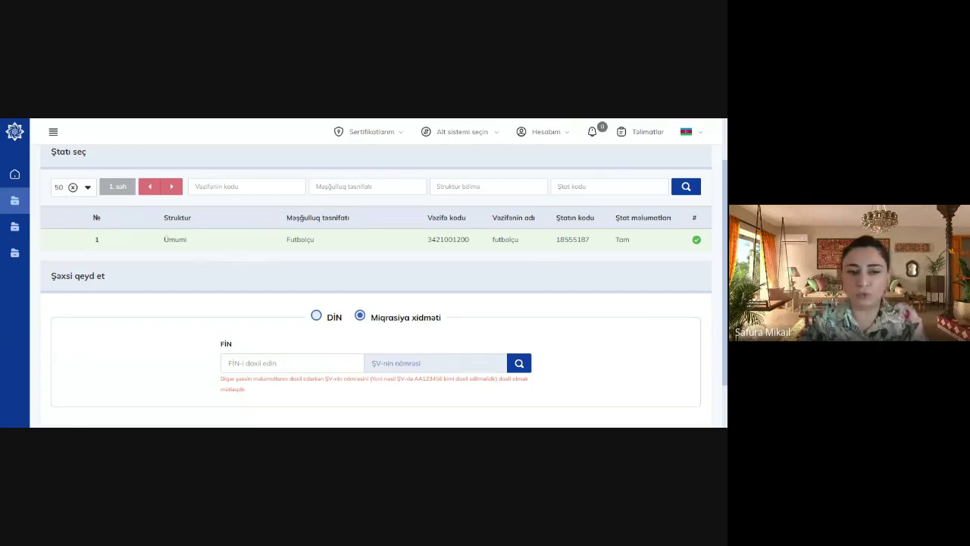
# Enter the employee's FİN and residence permit number, then search to pull up their name fields
pyautogui.click(292, 364)
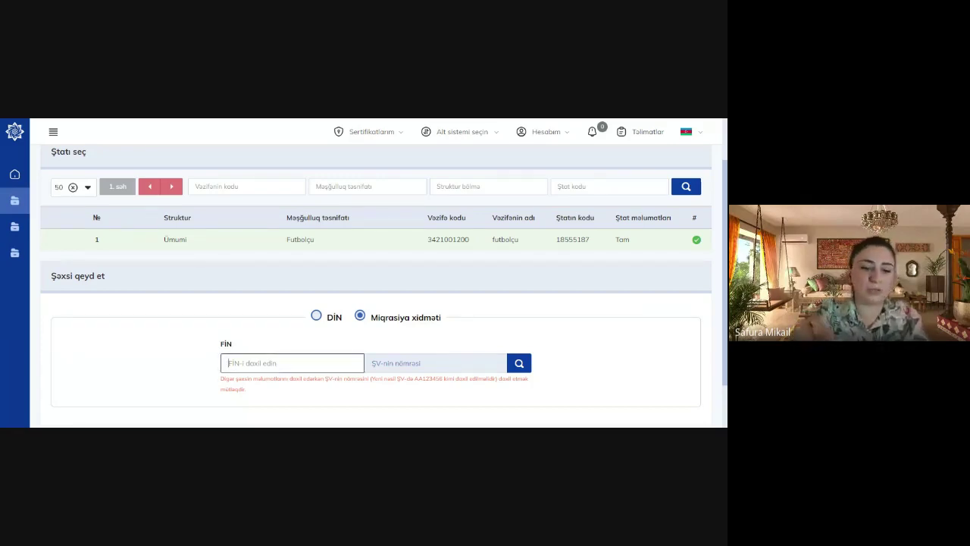
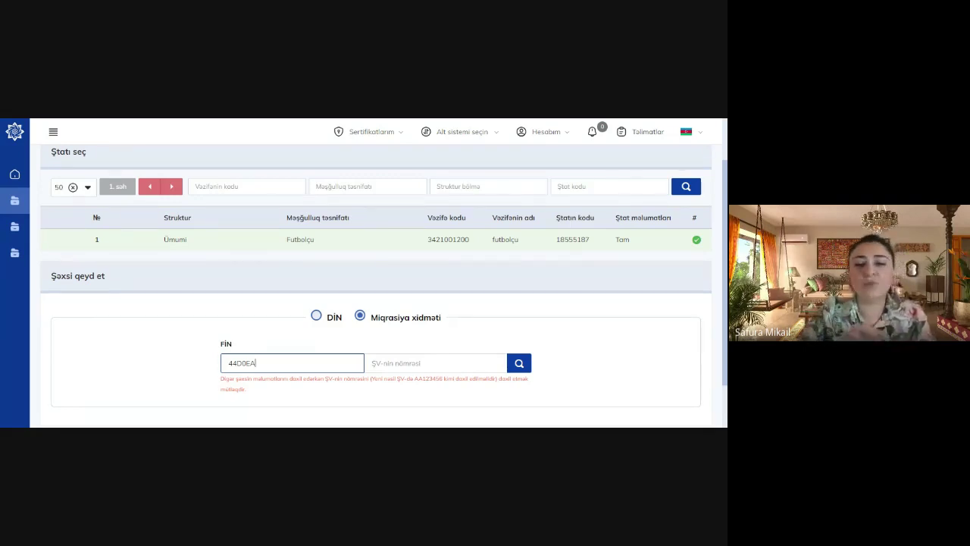
pyautogui.click(436, 363)
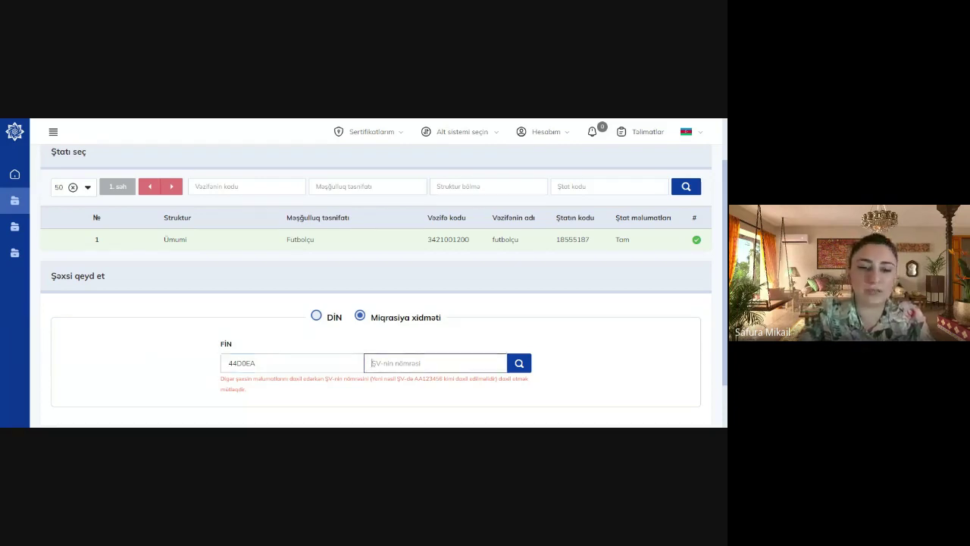
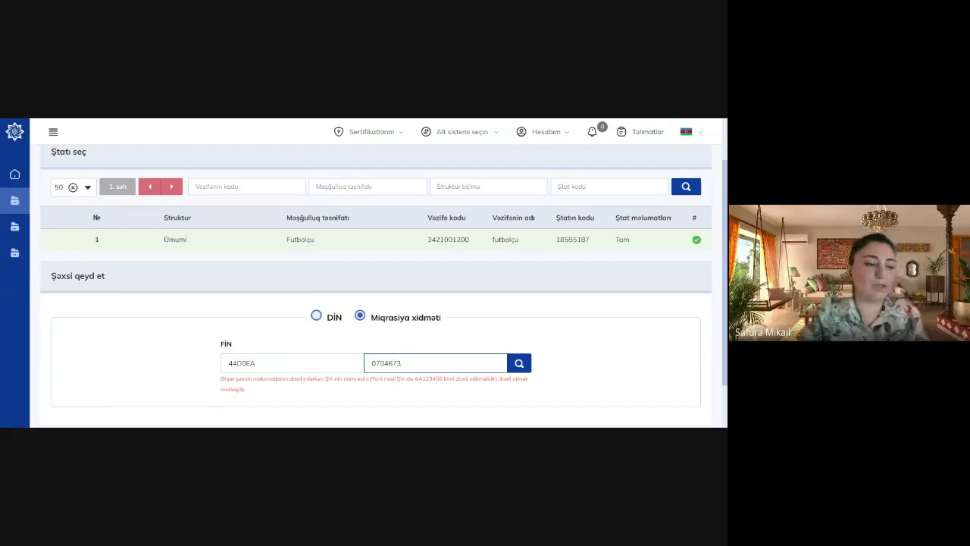
pyautogui.click(519, 365)
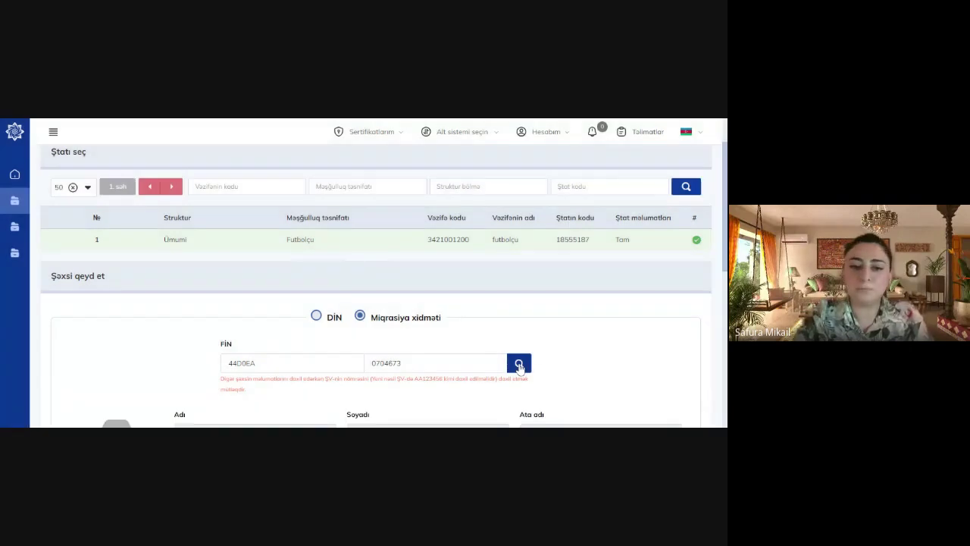
# Set Faktiki yaşadığı şəhər/rayon to QƏBƏLƏ RAYONU
pyautogui.scroll(-3, 519, 366)
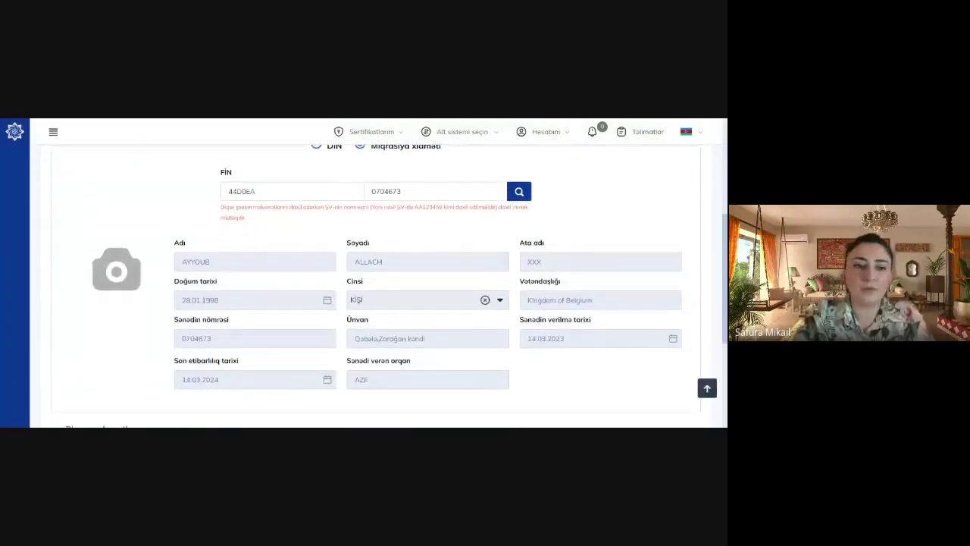
pyautogui.scroll(-2, 375, 284)
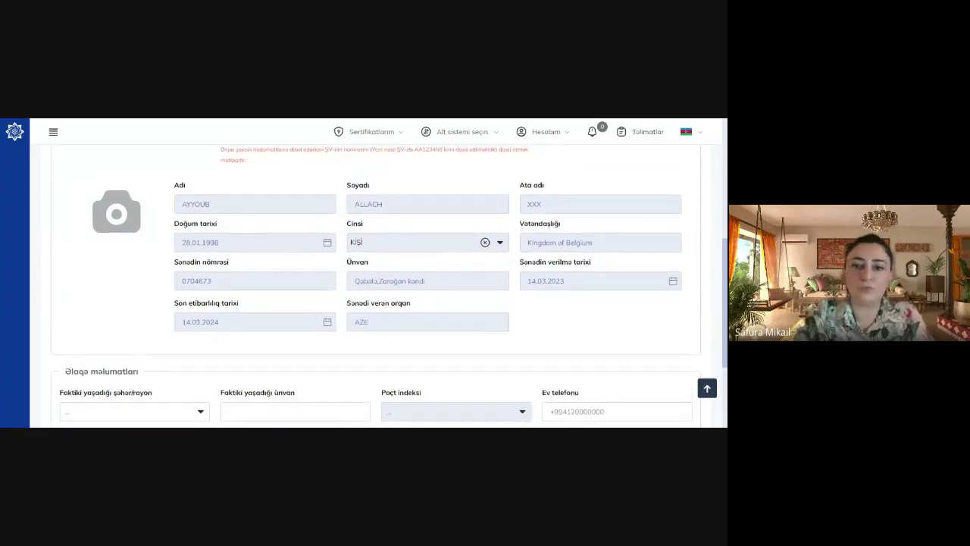
pyautogui.scroll(-3, 375, 284)
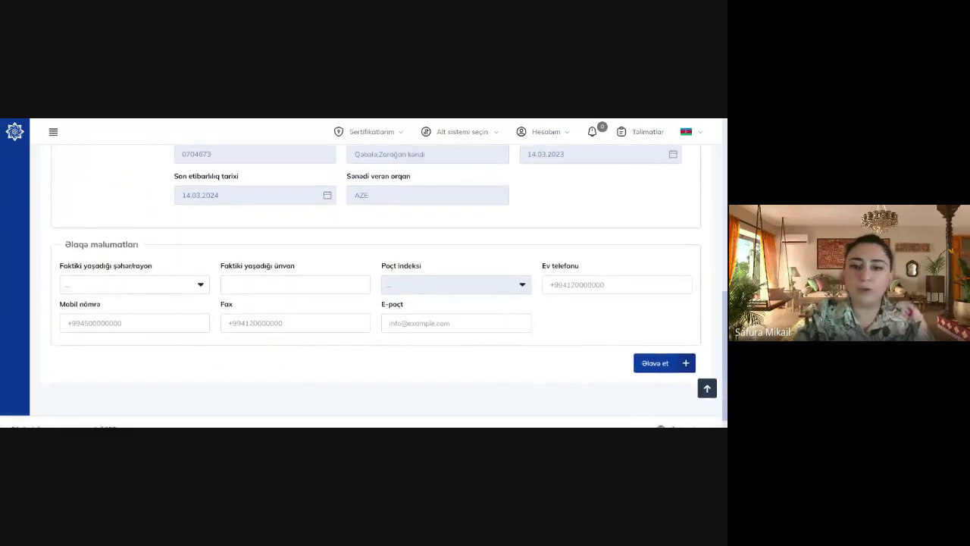
pyautogui.scroll(1, 375, 284)
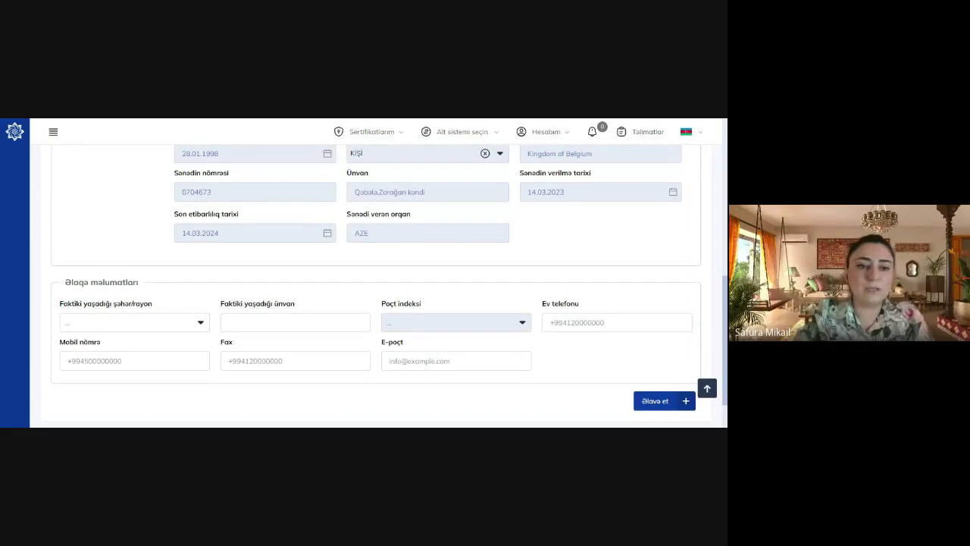
pyautogui.click(152, 322)
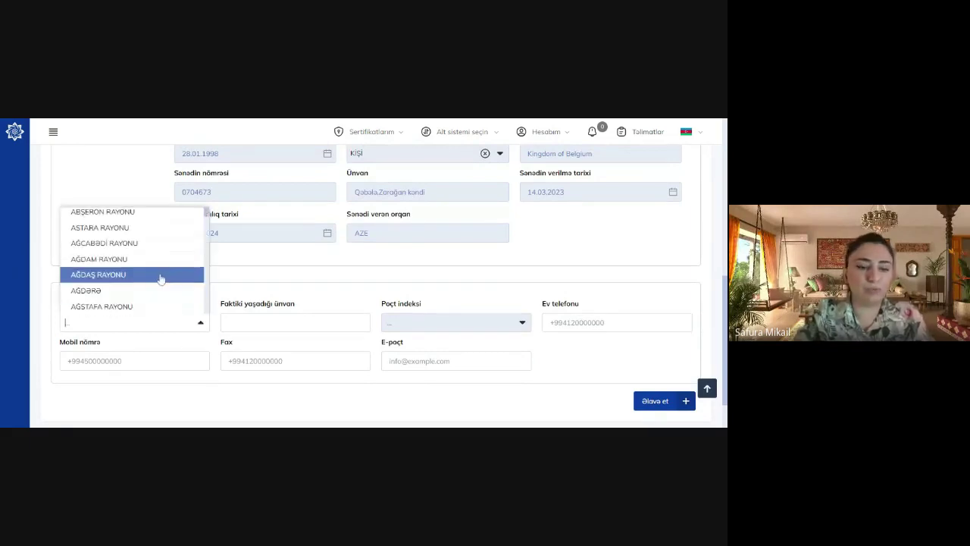
pyautogui.write('Q')
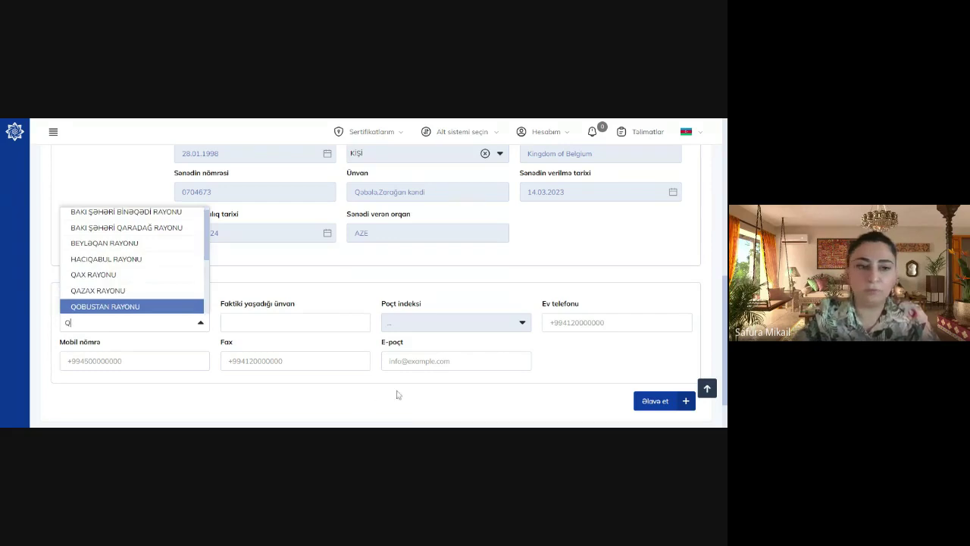
pyautogui.write('əbələ')
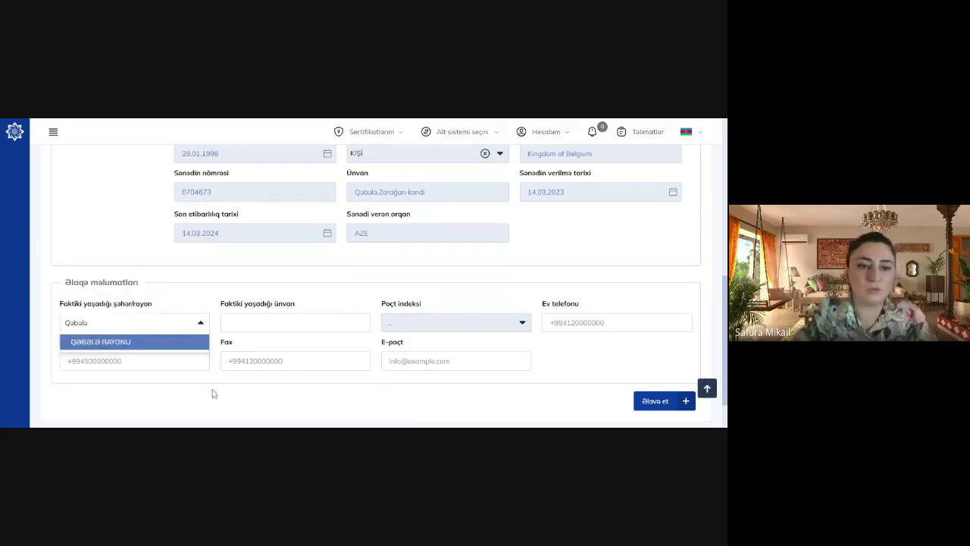
pyautogui.click(175, 344)
# Enter 'Qəbələ' as the actual residence address and add the worker to the notification
pyautogui.click(295, 322)
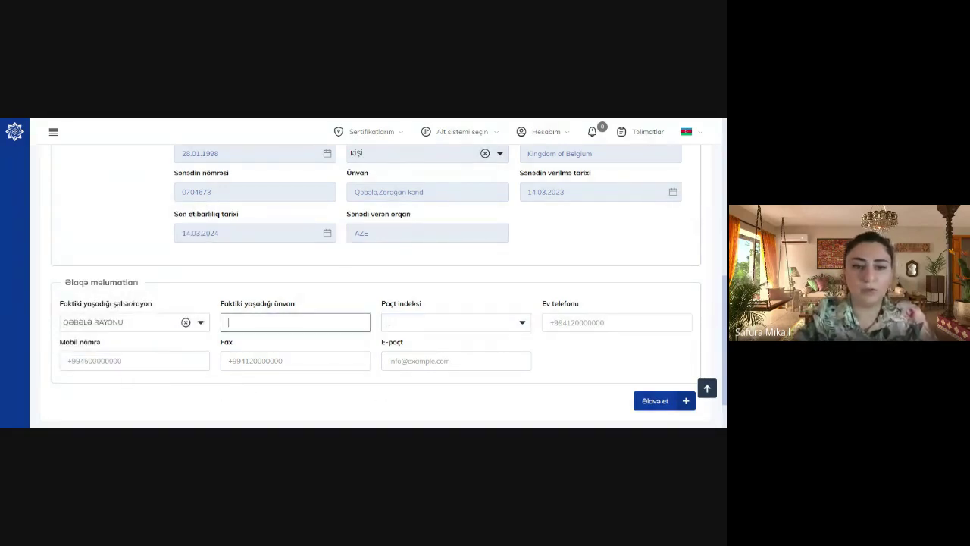
pyautogui.write('Qəbələ')
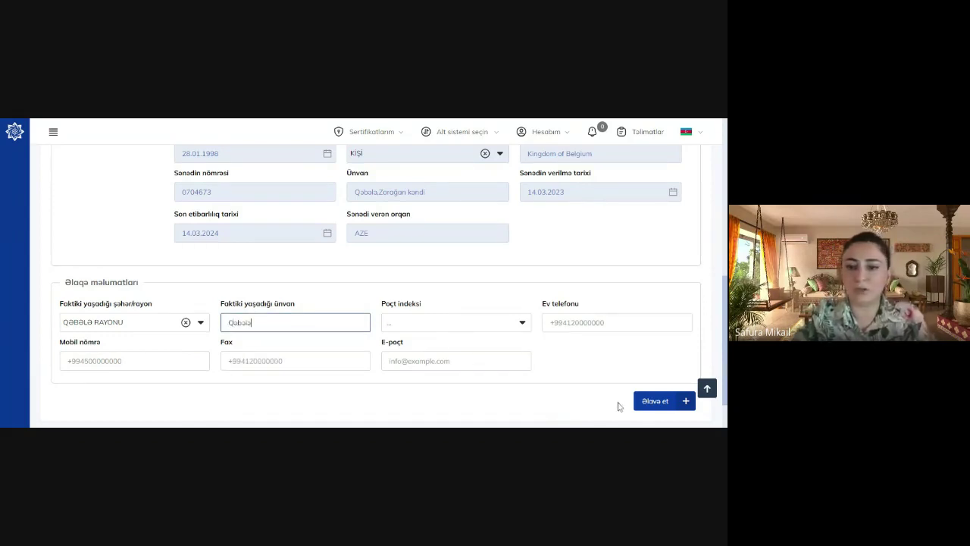
pyautogui.click(656, 402)
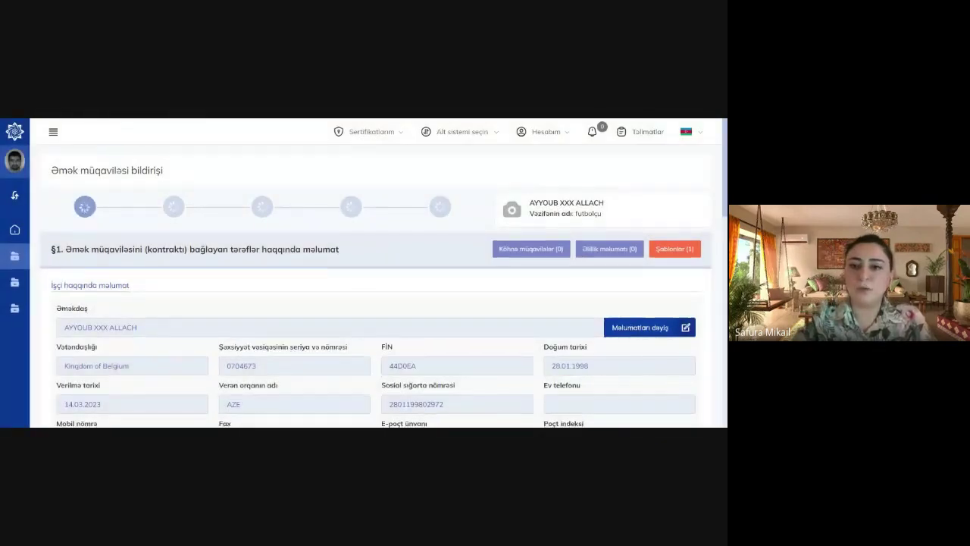
# Choose Ümumi təhsil-ümumi orta təhsil in the Təhsil səviyyəsi dropdown
pyautogui.scroll(-2, 379, 273)
pyautogui.scroll(-3, 213, 223)
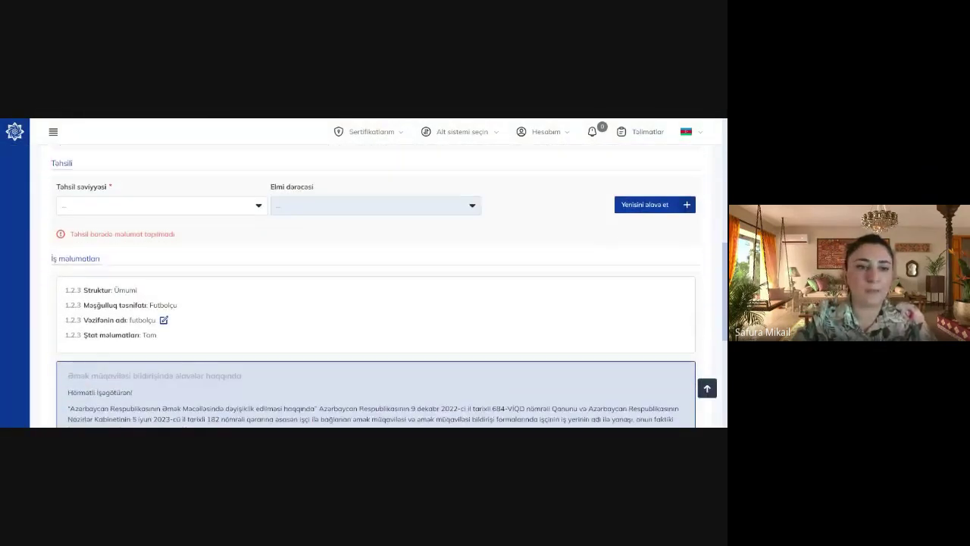
pyautogui.click(213, 208)
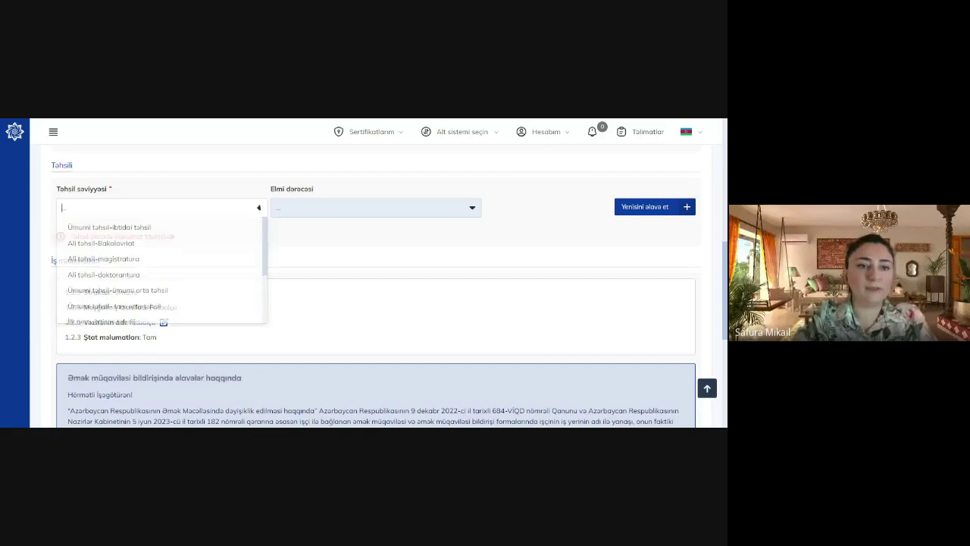
pyautogui.click(156, 291)
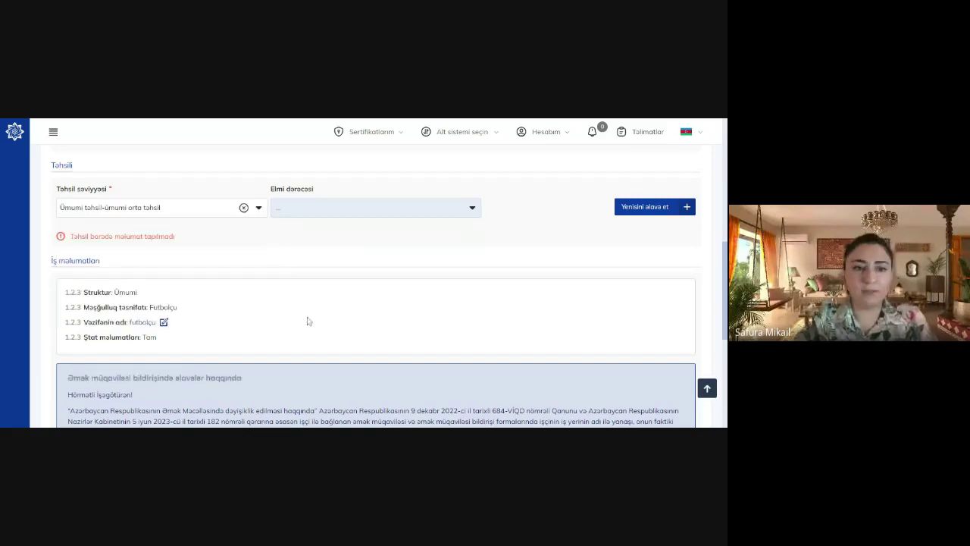
pyautogui.scroll(-2, 686, 288)
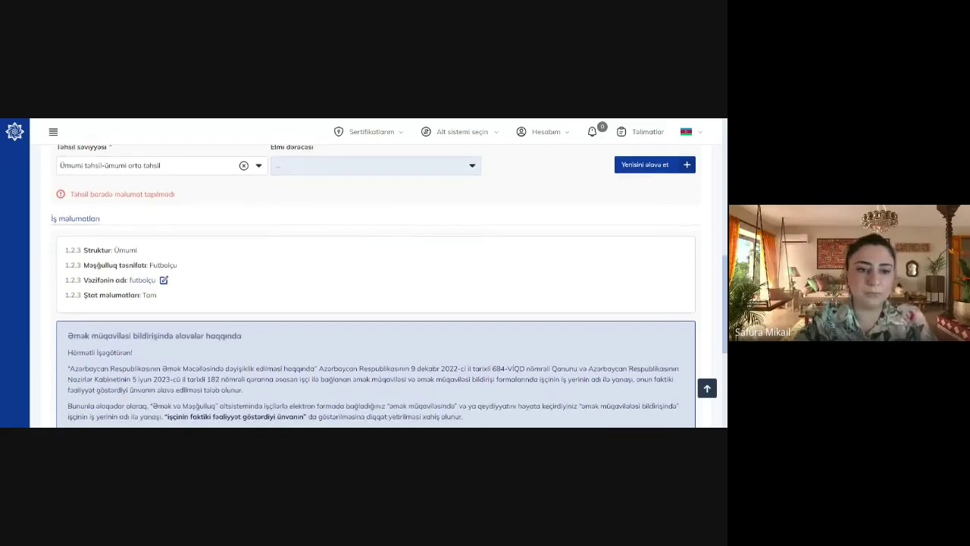
pyautogui.scroll(-1, 376, 291)
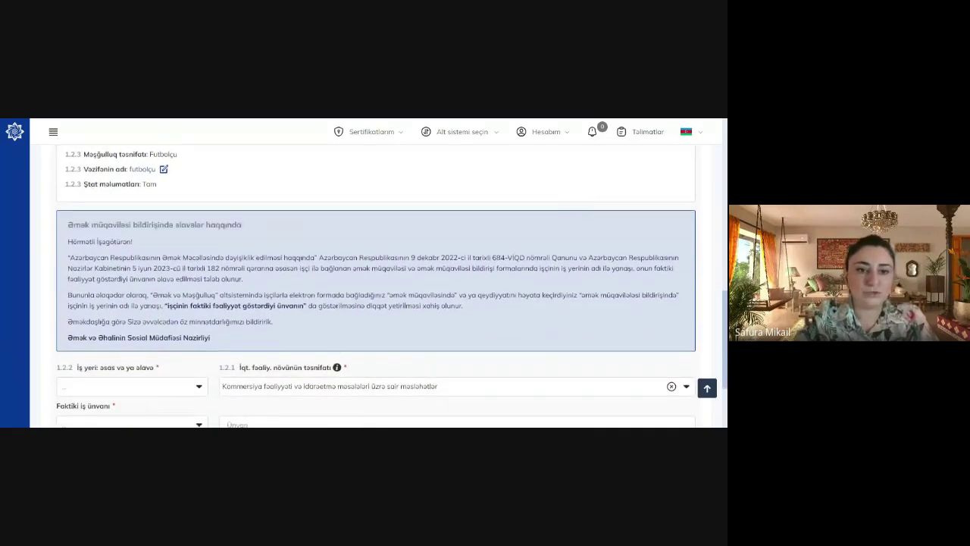
pyautogui.scroll(-2, 376, 291)
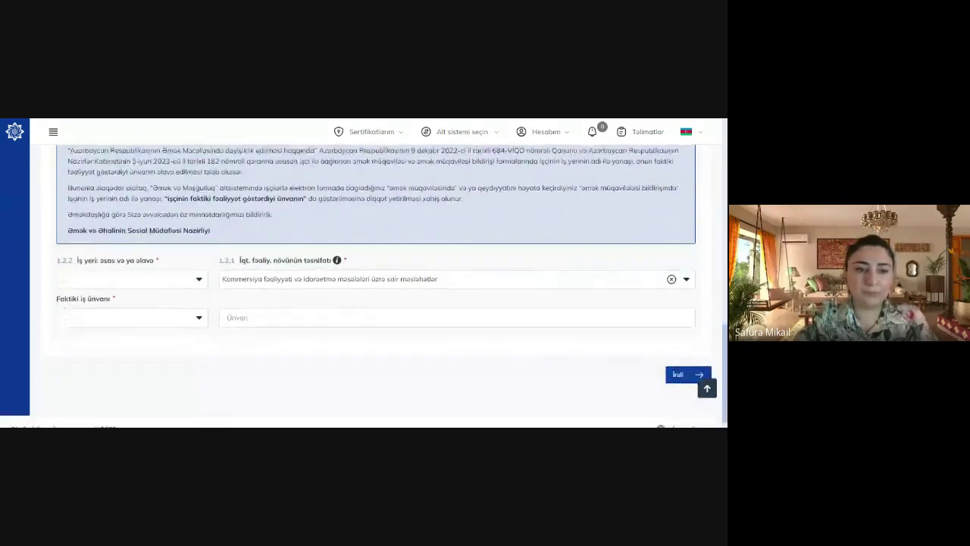
pyautogui.click(199, 265)
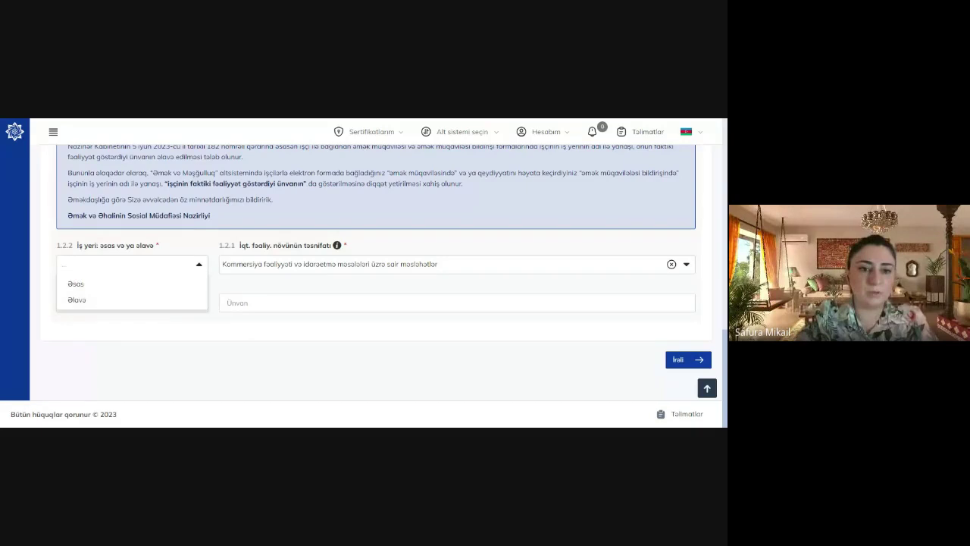
# Select Əsas in the 'İş yeri: əsas və ya əlavə' field
pyautogui.click(176, 285)
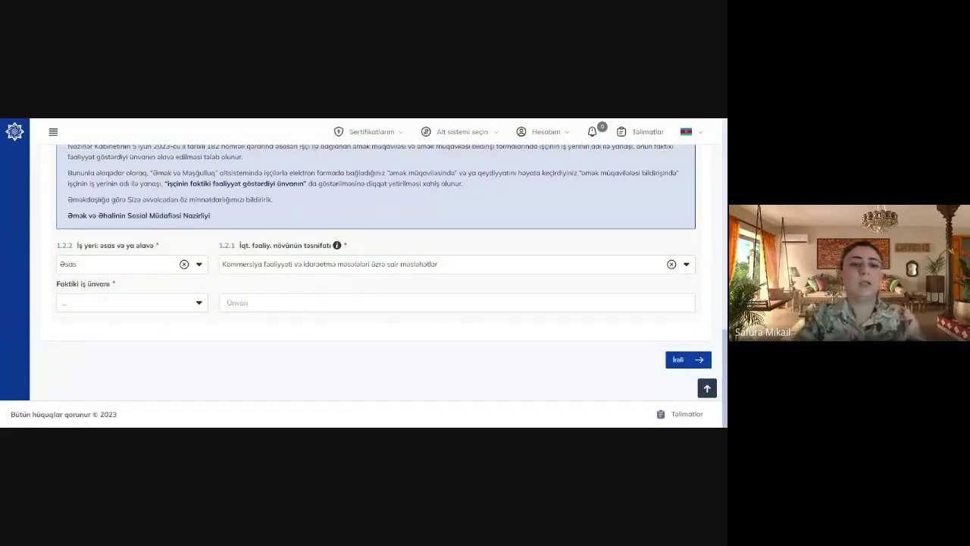
# Set the workplace district to QƏBƏLƏ RAYONU with address 'Qəbələ', then advance to §2
pyautogui.click(166, 300)
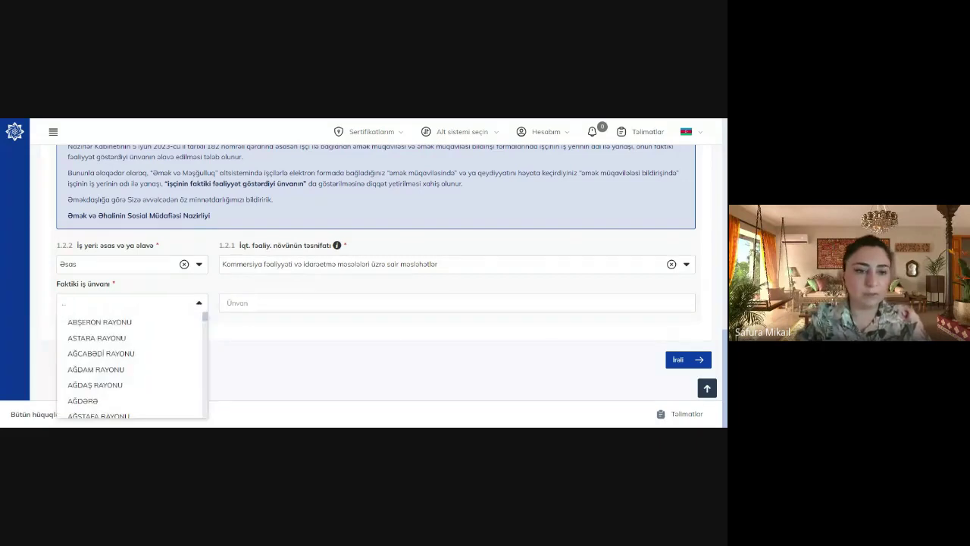
pyautogui.write('Qəbələ')
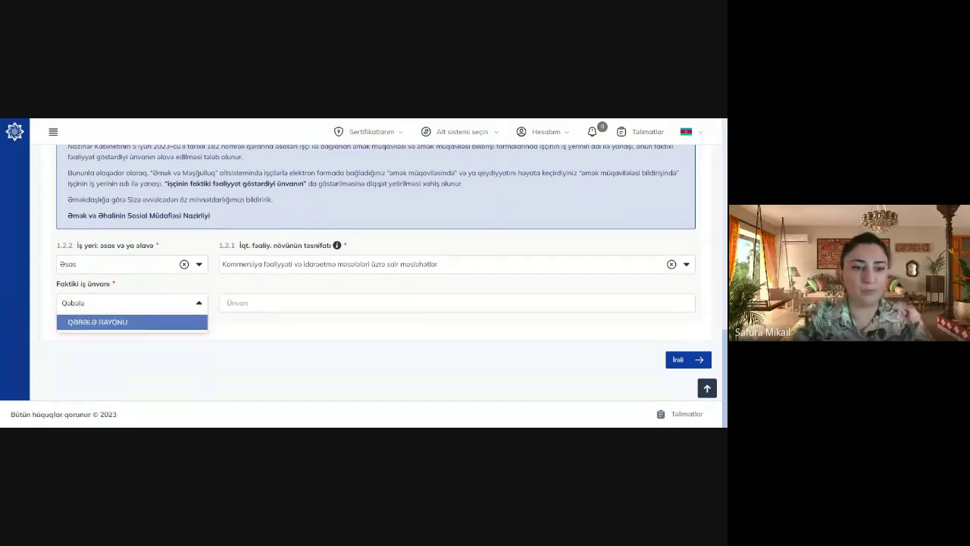
pyautogui.click(144, 323)
pyautogui.click(455, 302)
pyautogui.write('Qəbələ')
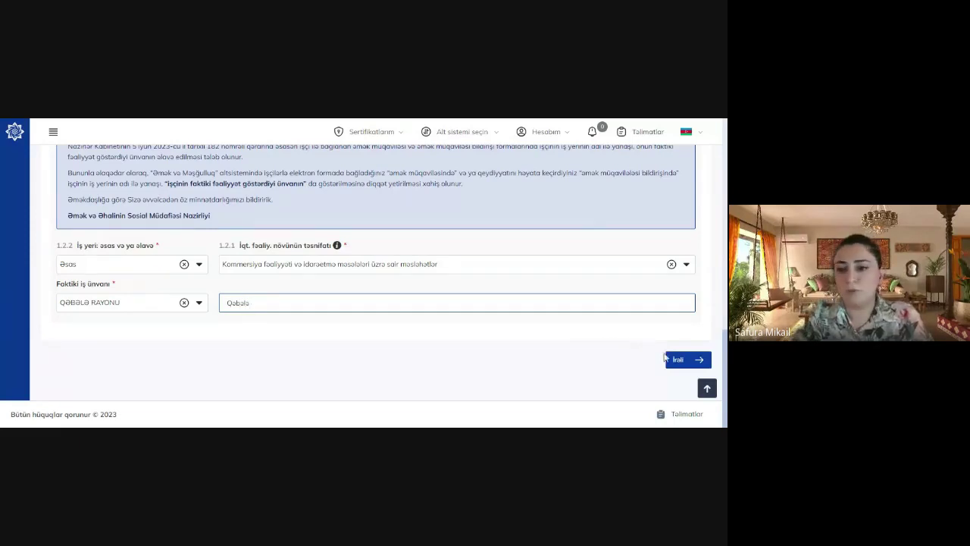
pyautogui.click(678, 361)
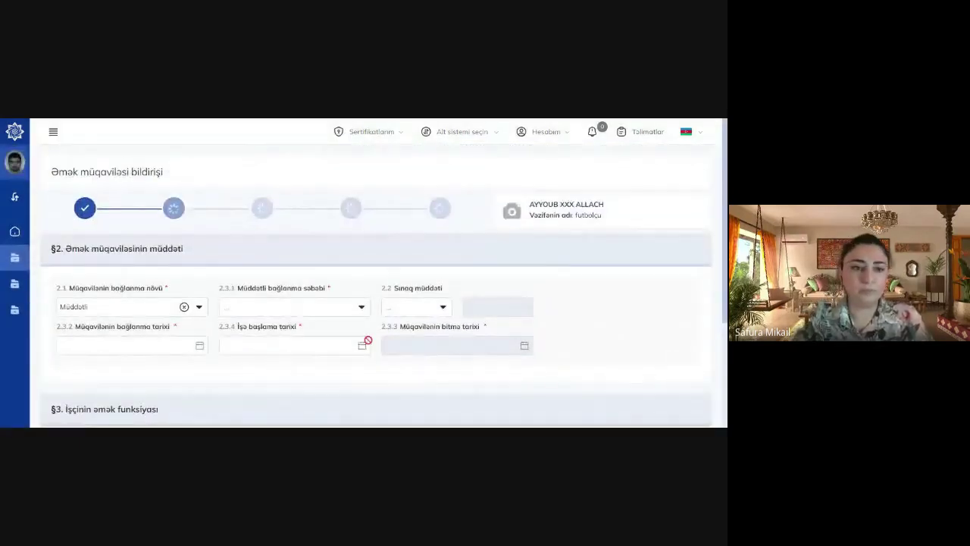
# Choose reason 47.f for the fixed-term contract and set the signing date to 02.07.2023
pyautogui.click(288, 306)
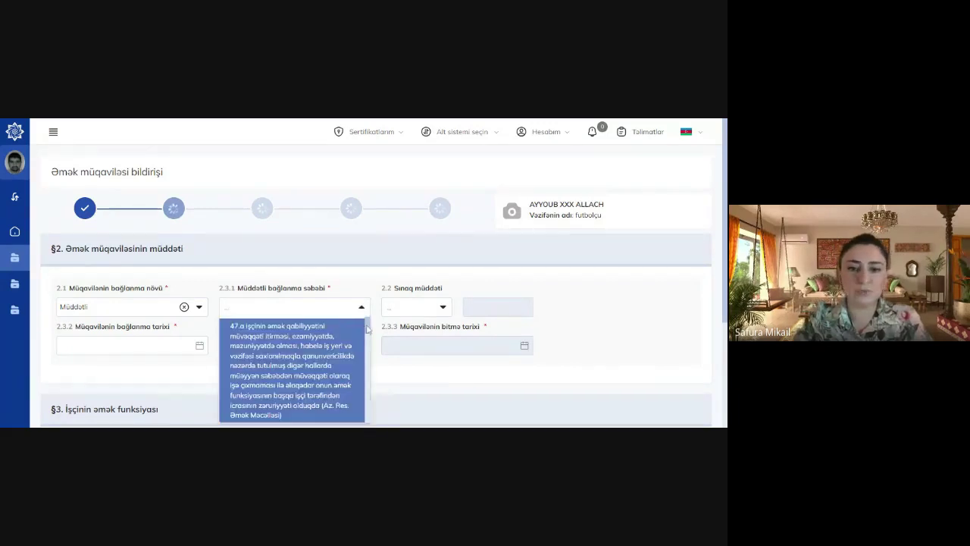
pyautogui.moveTo(369, 329); pyautogui.dragTo(362, 377)
pyautogui.scroll(-3, 326, 380)
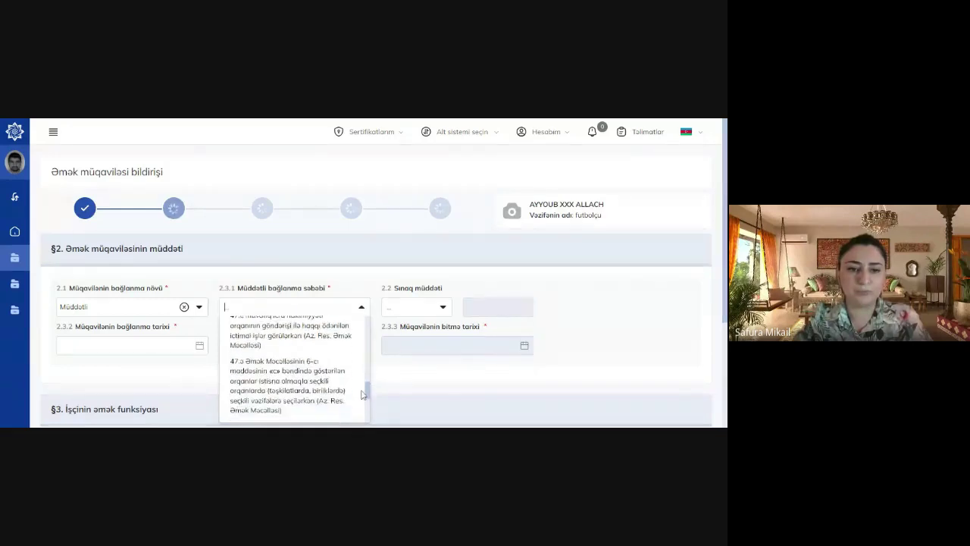
pyautogui.click(319, 377)
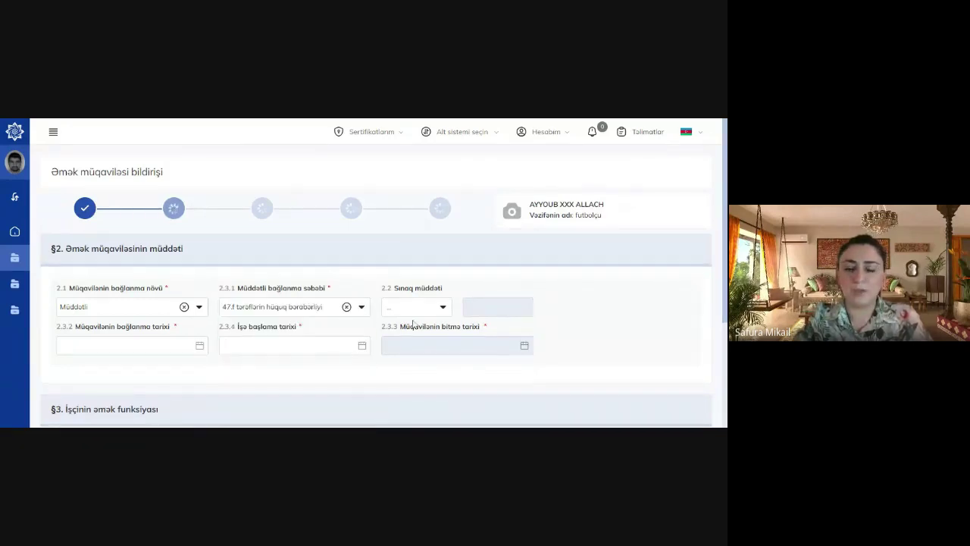
pyautogui.click(181, 345)
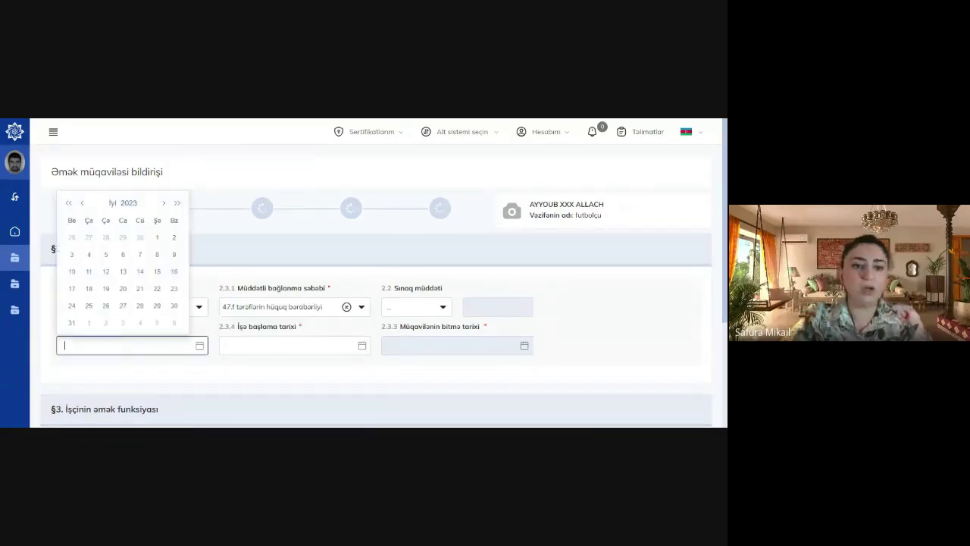
pyautogui.click(173, 238)
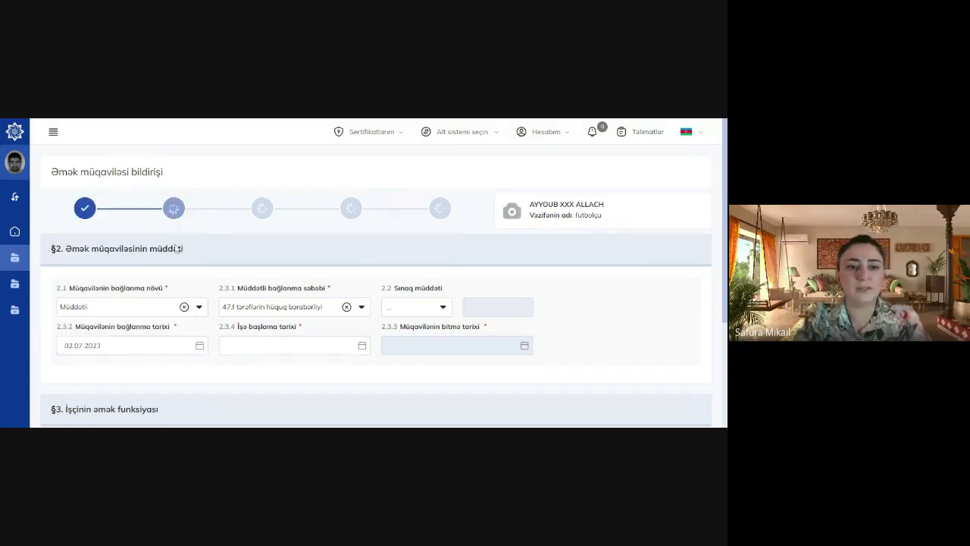
# Set the work start date to 02.07.2023 and the contract end date to 31.07.2023
pyautogui.click(254, 347)
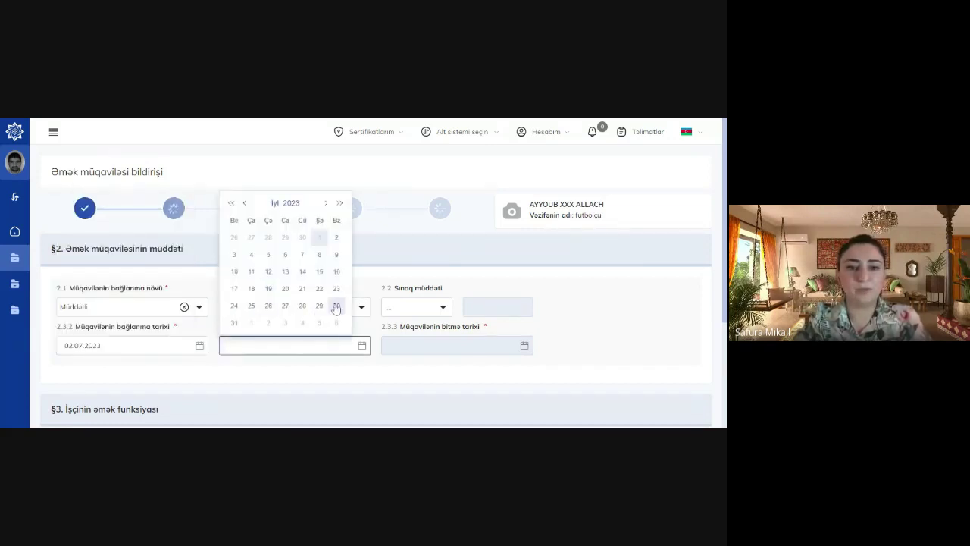
pyautogui.click(236, 324)
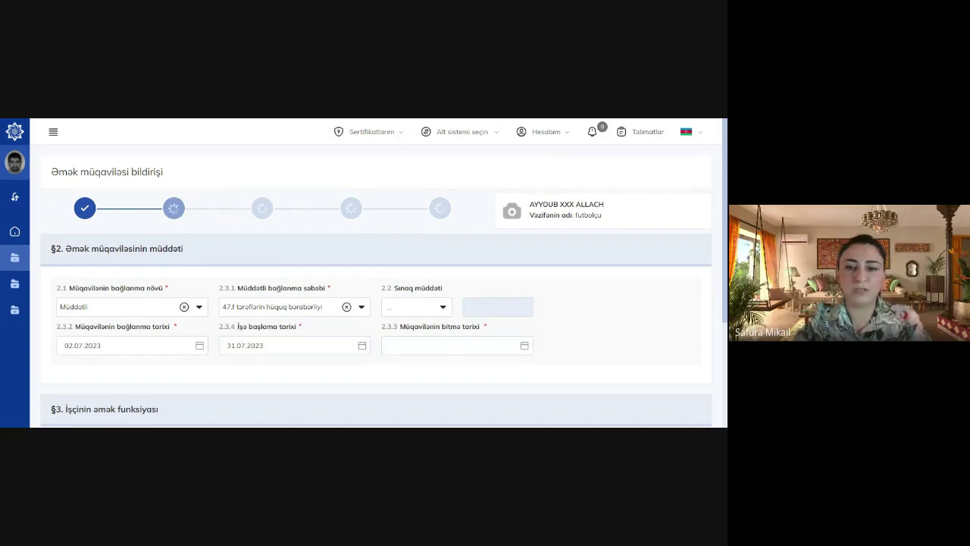
pyautogui.click(447, 346)
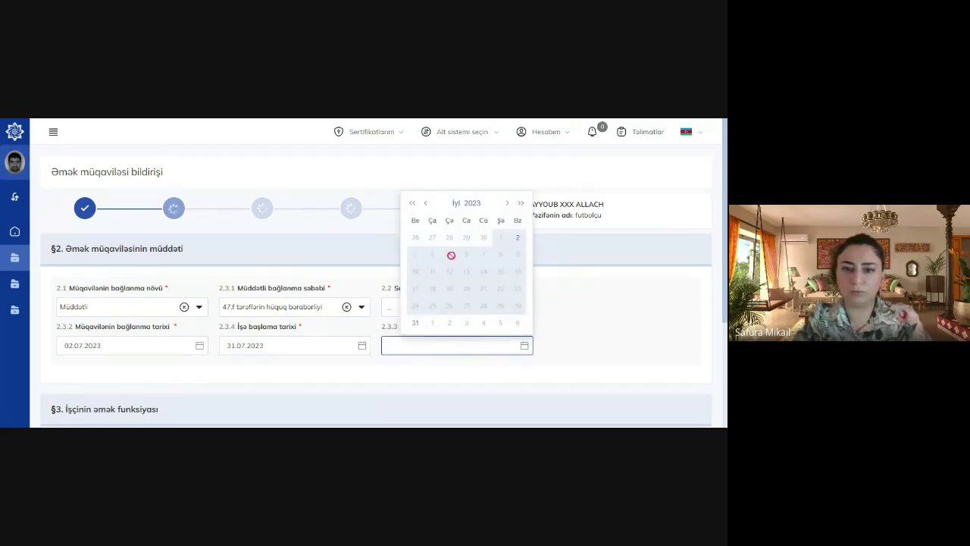
pyautogui.click(354, 370)
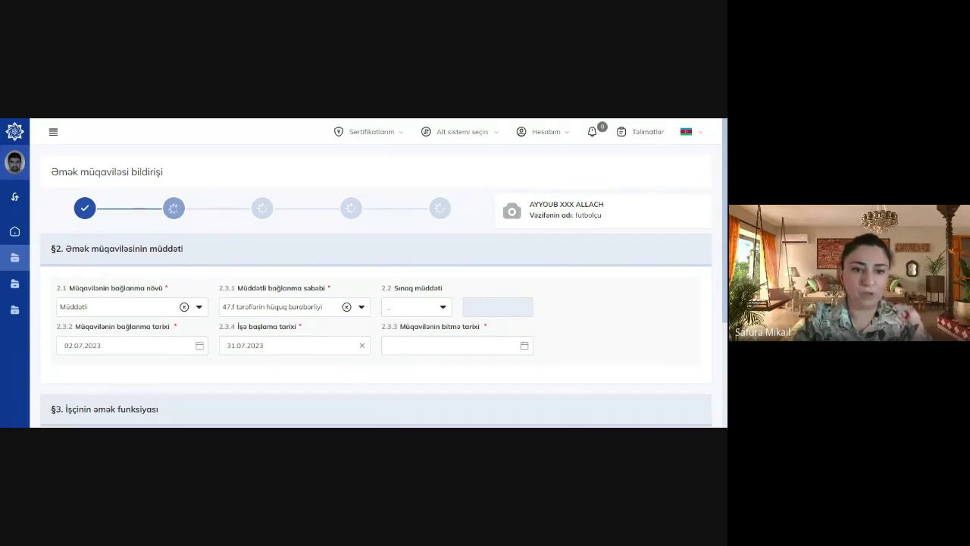
pyautogui.click(264, 345)
pyautogui.press('BackSpace')
pyautogui.press('BackSpace')
pyautogui.press('BackSpace')
pyautogui.press('BackSpace')
pyautogui.press('BackSpace')
pyautogui.press('BackSpace')
pyautogui.press('BackSpace')
pyautogui.press('BackSpace')
pyautogui.press('BackSpace')
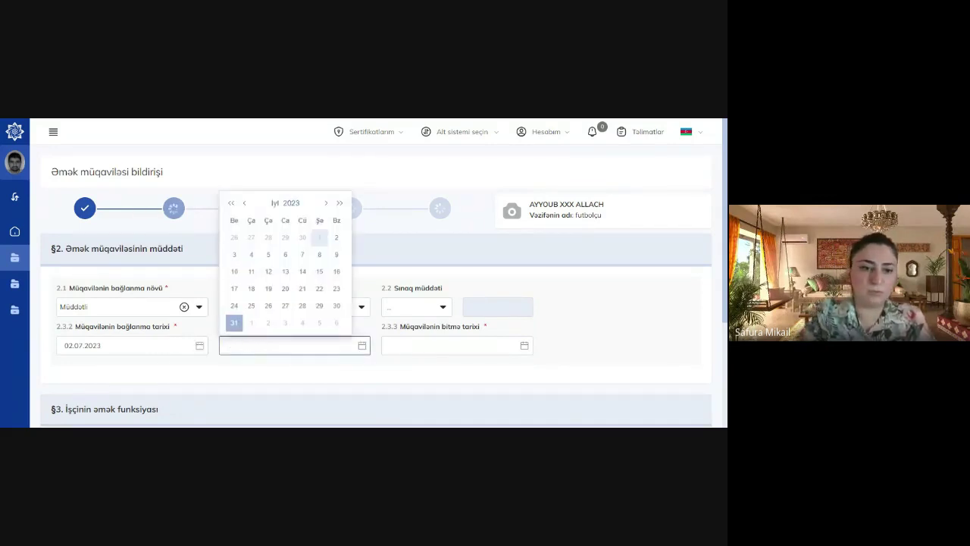
pyautogui.click(336, 244)
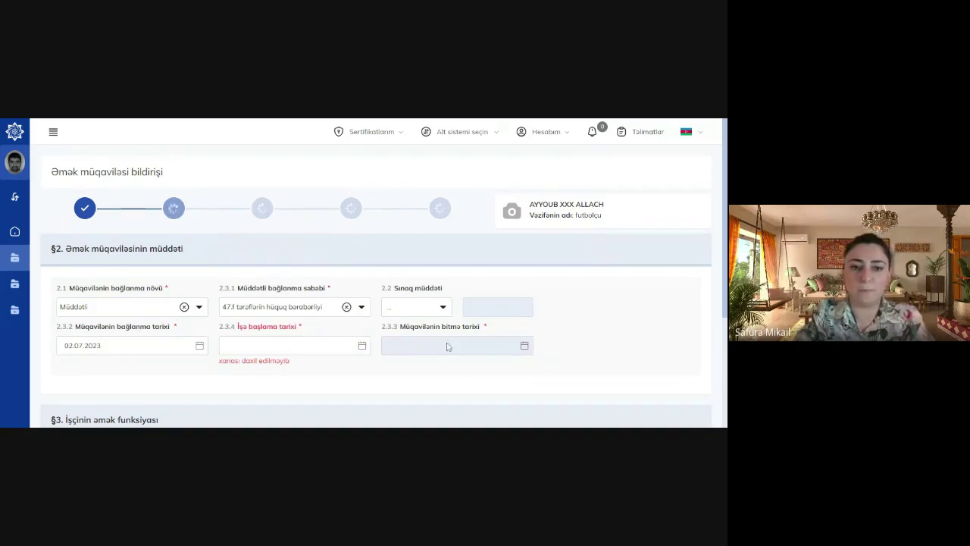
pyautogui.click(324, 347)
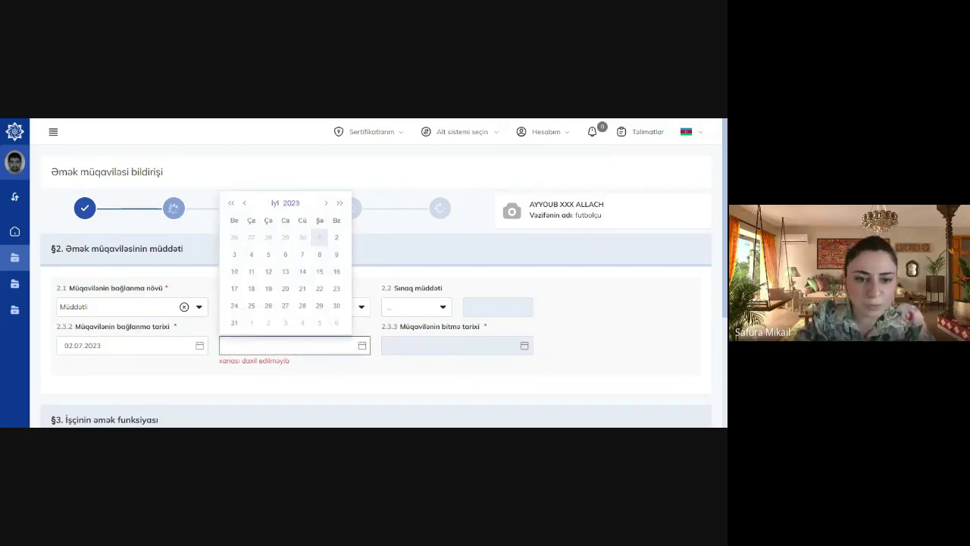
pyautogui.click(337, 237)
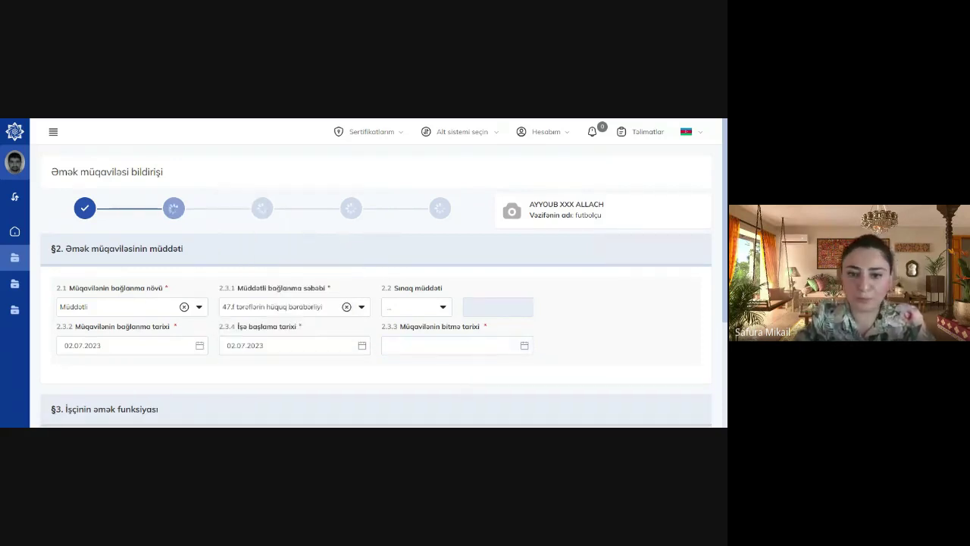
pyautogui.click(455, 345)
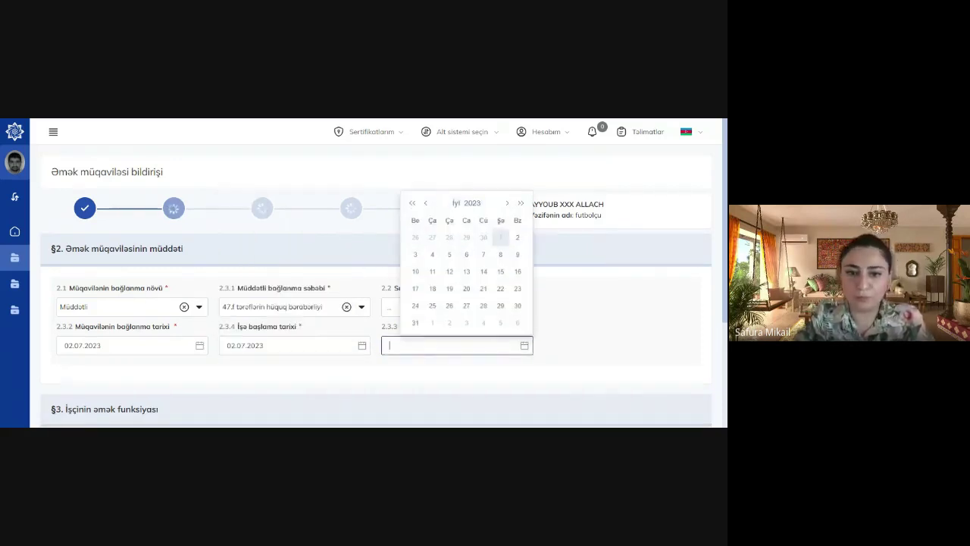
pyautogui.click(415, 322)
pyautogui.scroll(-3, 696, 334)
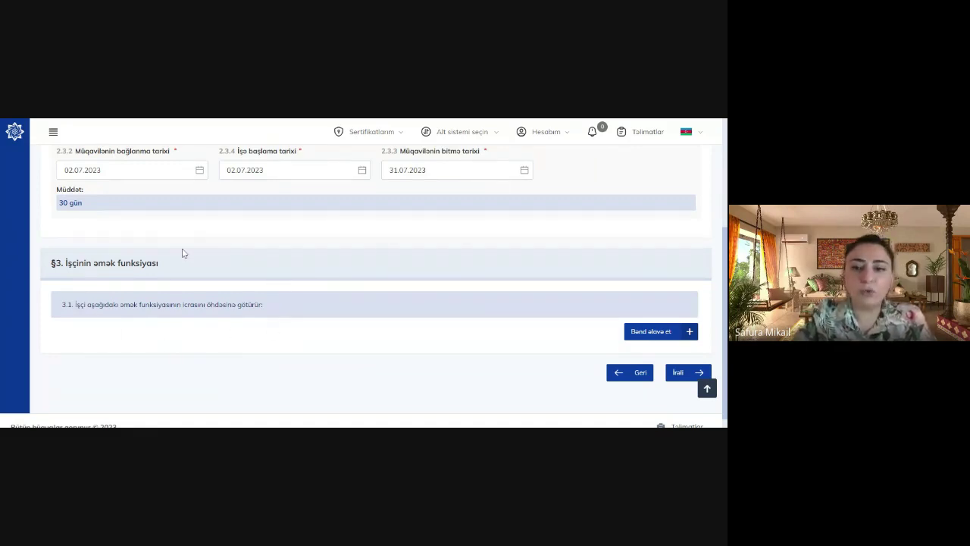
# Add job-function items 3.1.1 'dflgjdlgjd' and 3.1.2 'gjslgjslgjsl', then advance to §4
pyautogui.click(674, 337)
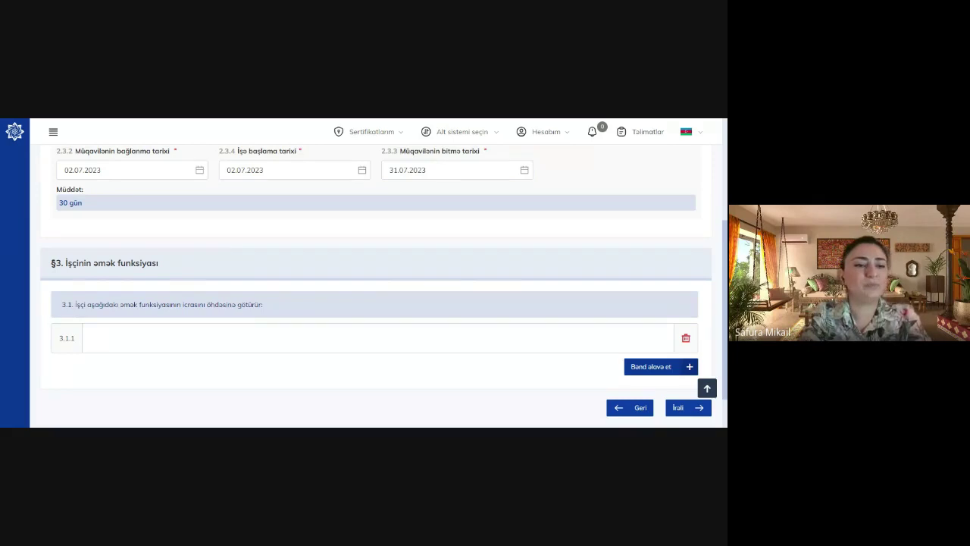
pyautogui.click(379, 338)
pyautogui.write('dflgjdlgjd')
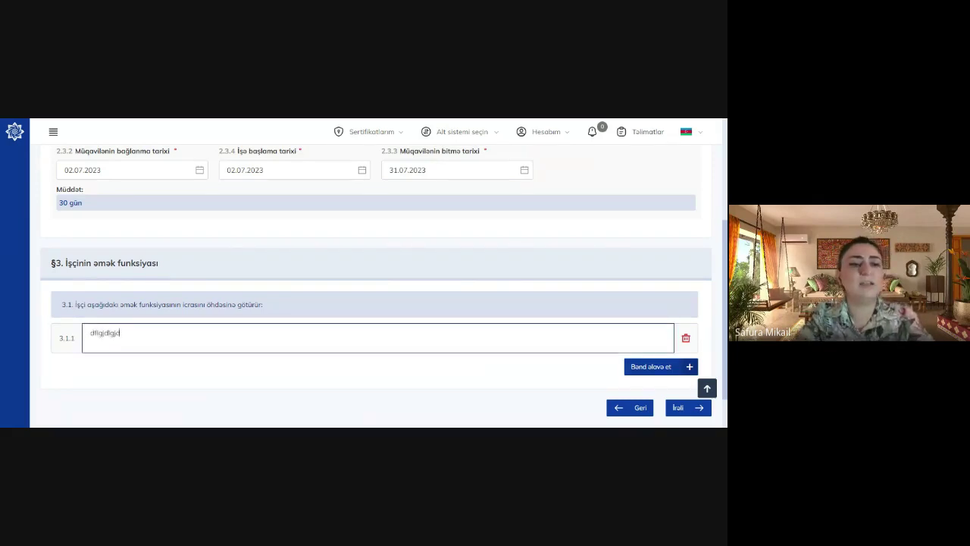
pyautogui.click(656, 368)
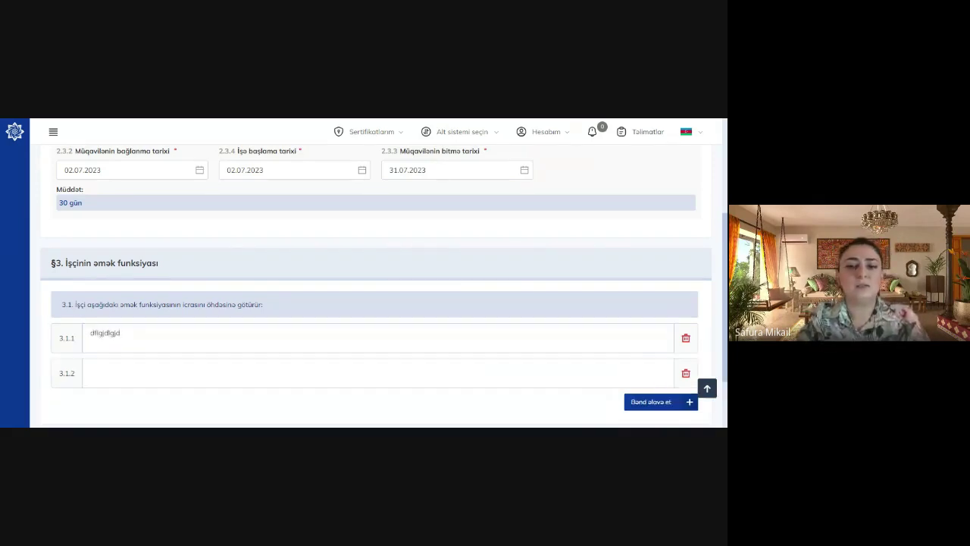
pyautogui.scroll(-1, 364, 286)
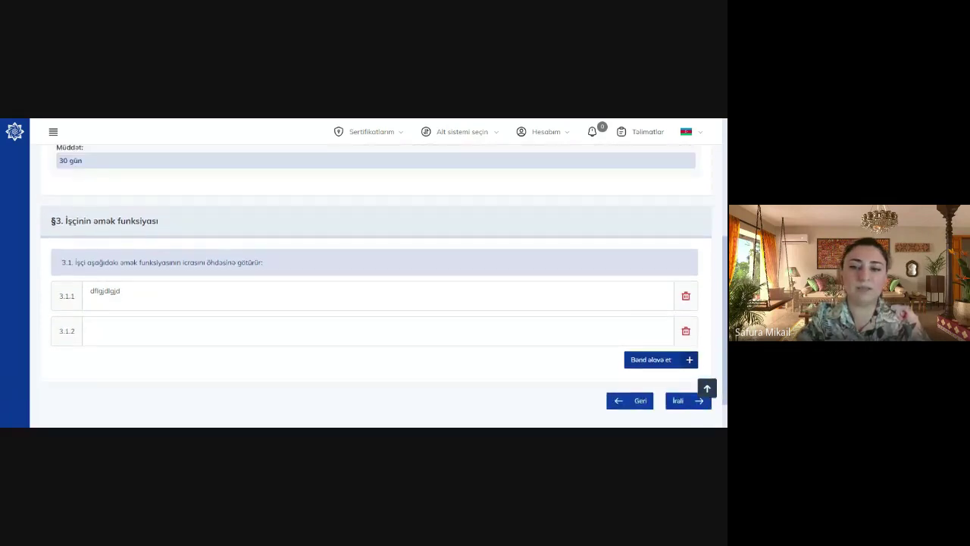
pyautogui.click(89, 326)
pyautogui.write('gjslgjslgjsl')
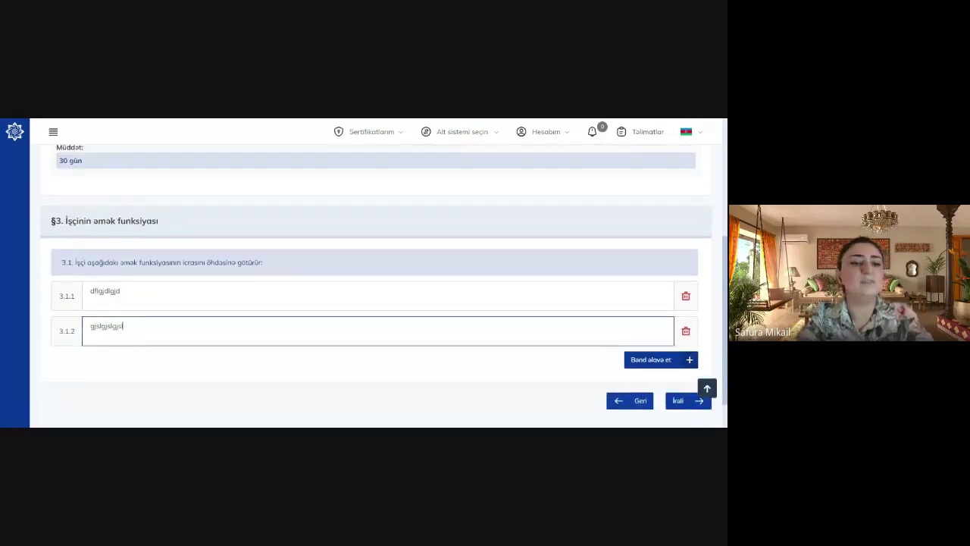
pyautogui.click(680, 401)
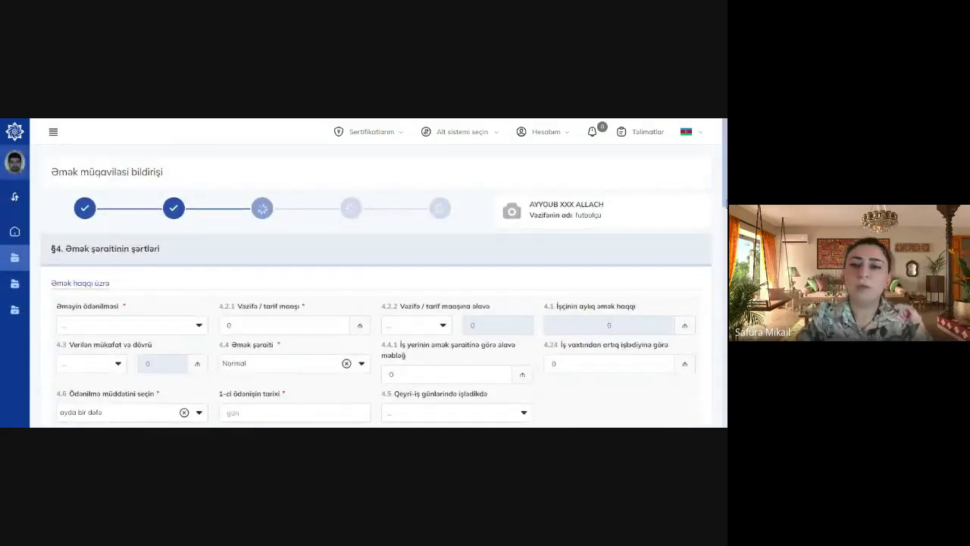
# Set pay to Vaxtamuzd with a 5000 position salary and the supplement in manat
pyautogui.scroll(-3, 294, 243)
pyautogui.scroll(1, 294, 242)
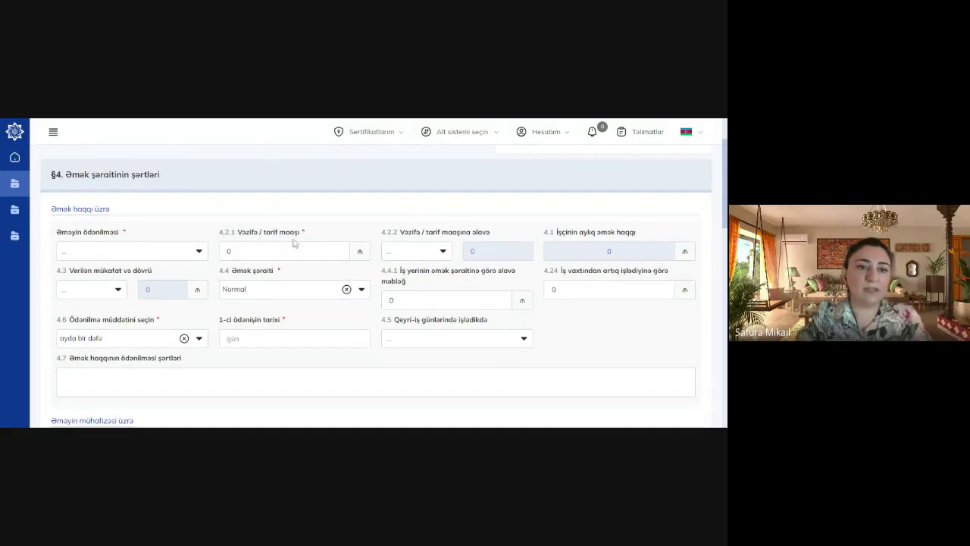
pyautogui.click(134, 249)
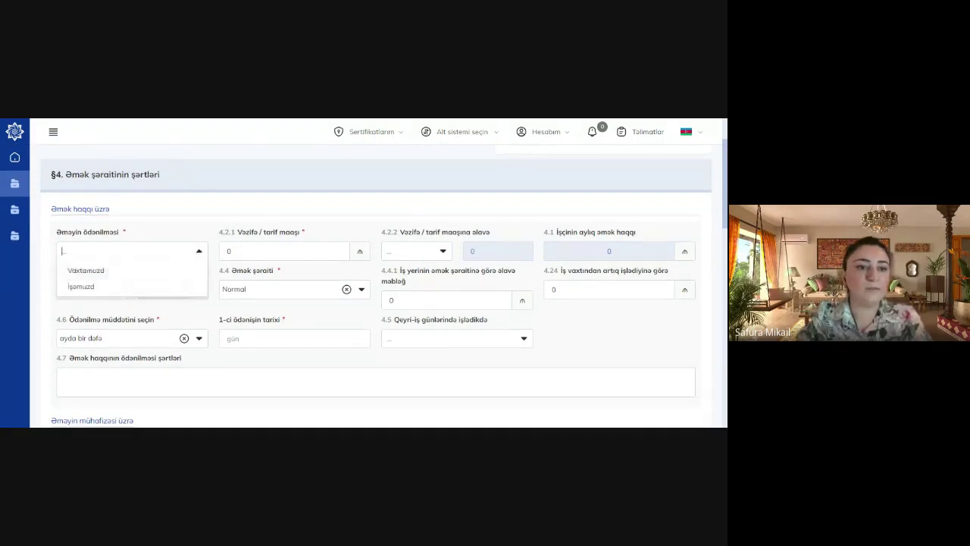
pyautogui.click(111, 270)
pyautogui.click(227, 251)
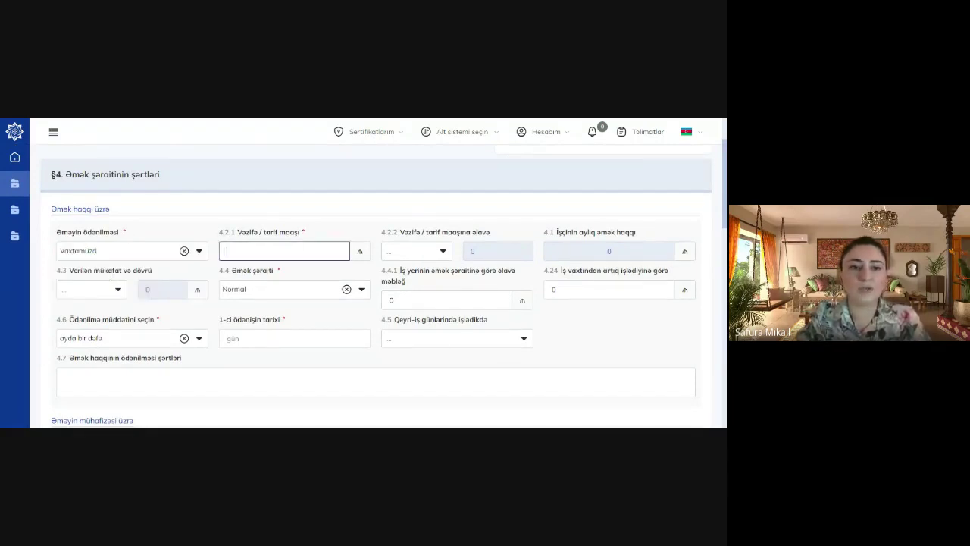
pyautogui.write('5000')
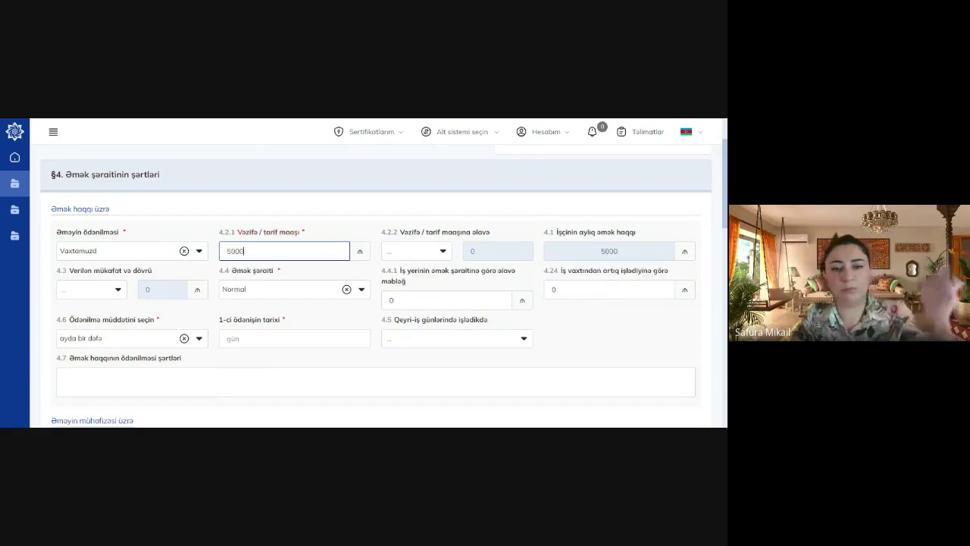
pyautogui.click(391, 251)
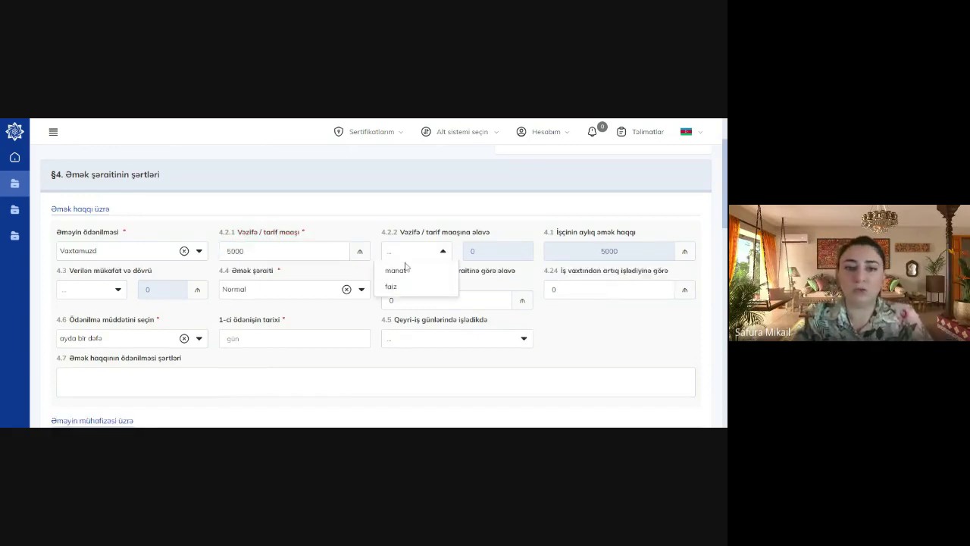
pyautogui.click(404, 270)
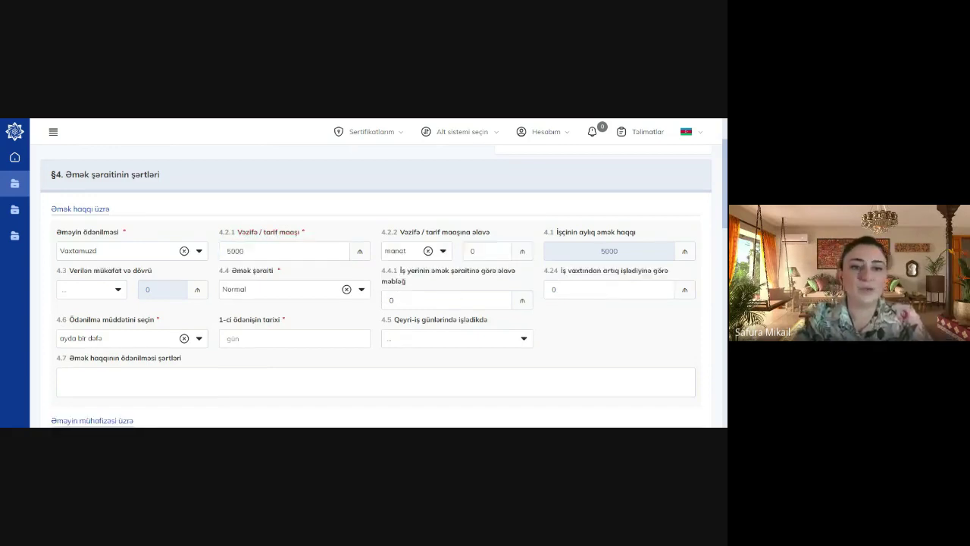
pyautogui.click(258, 290)
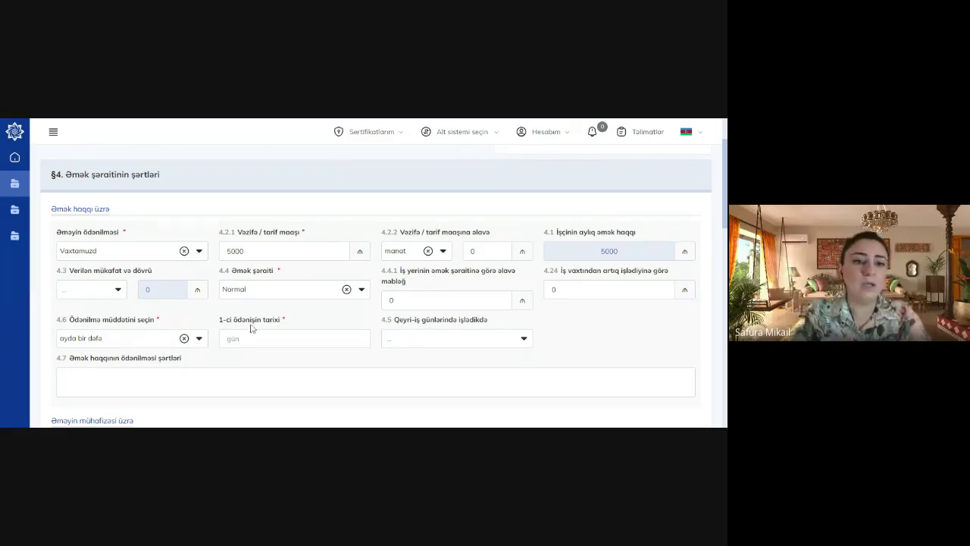
# Fill in the '1-ci ödənişin tarixi' payment day, leaving the 4.5 non-working-day option unchosen
pyautogui.click(294, 338)
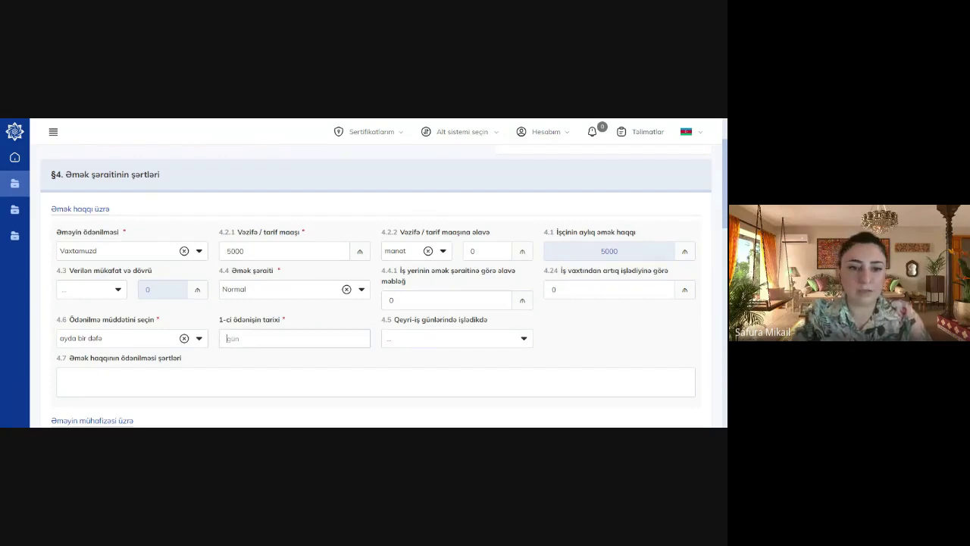
pyautogui.write('1')
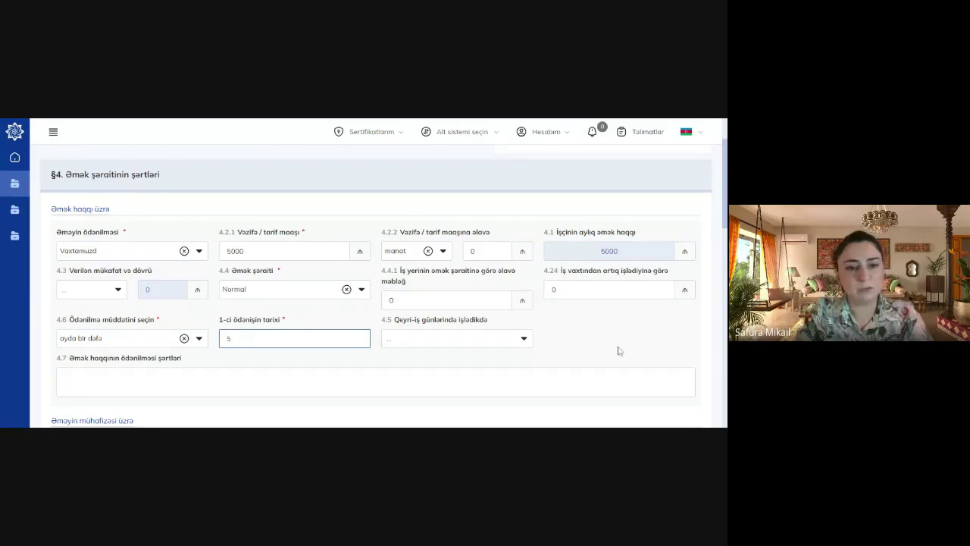
pyautogui.press('Tab')
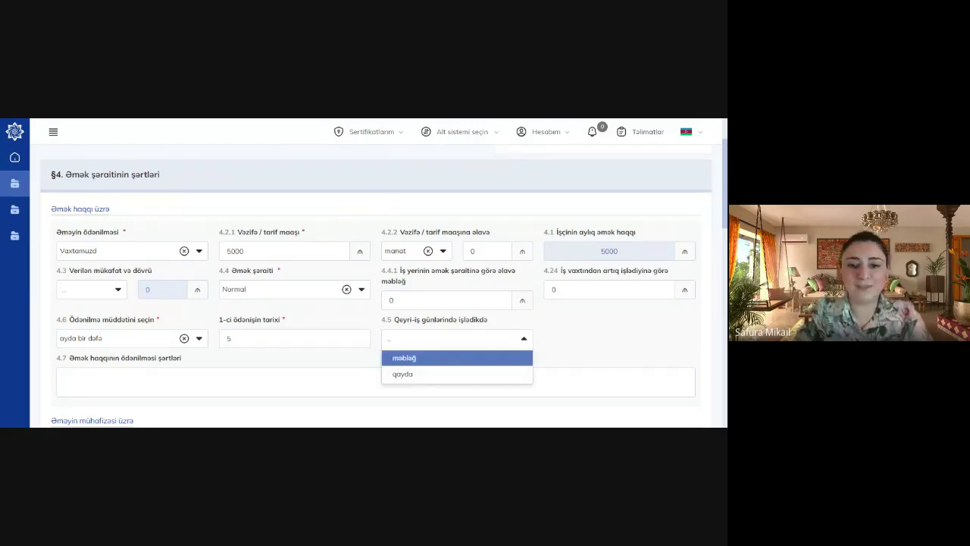
pyautogui.click(564, 337)
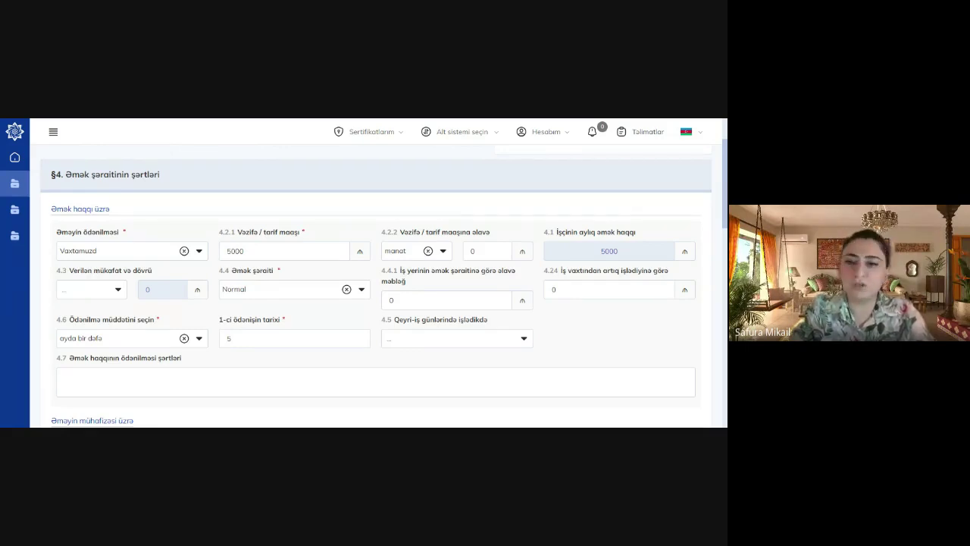
pyautogui.scroll(-4, 364, 286)
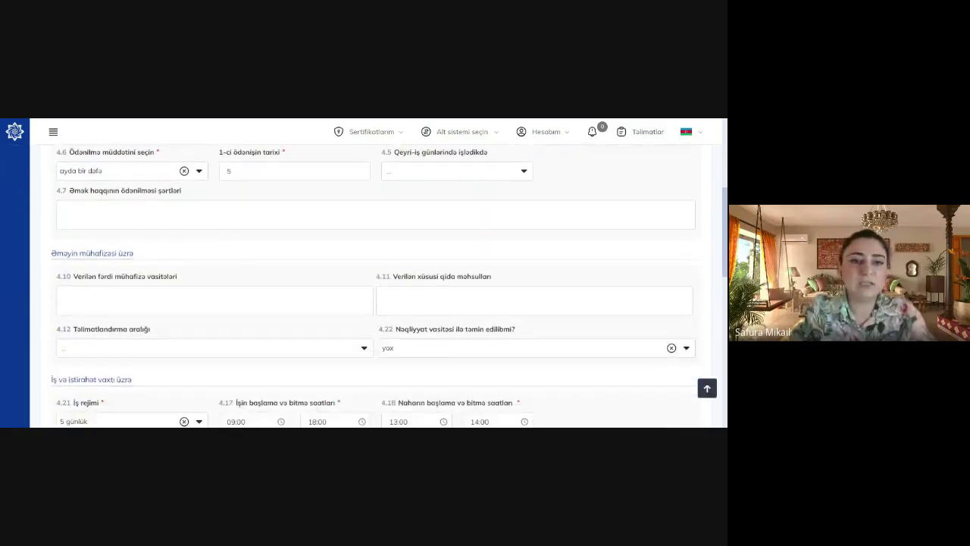
pyautogui.scroll(-1, 426, 286)
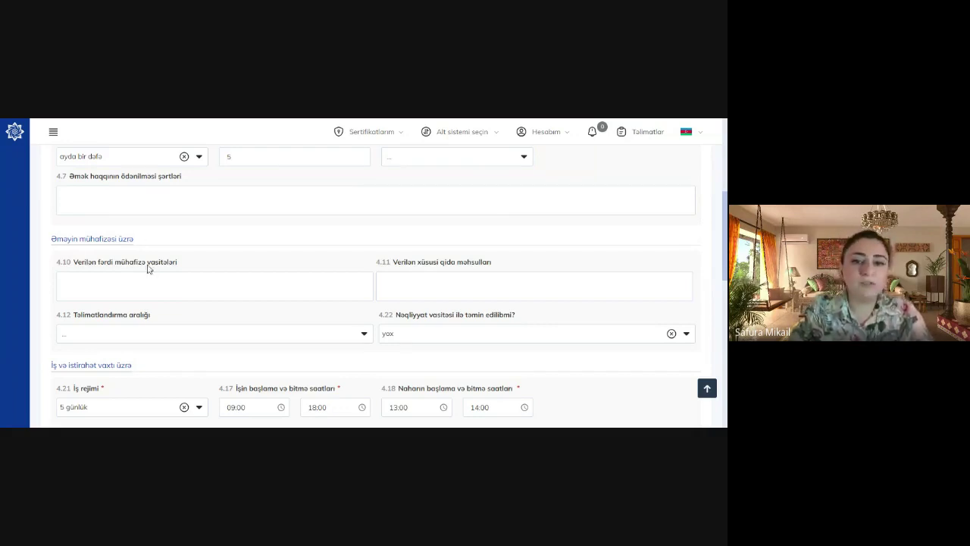
pyautogui.scroll(-3, 372, 288)
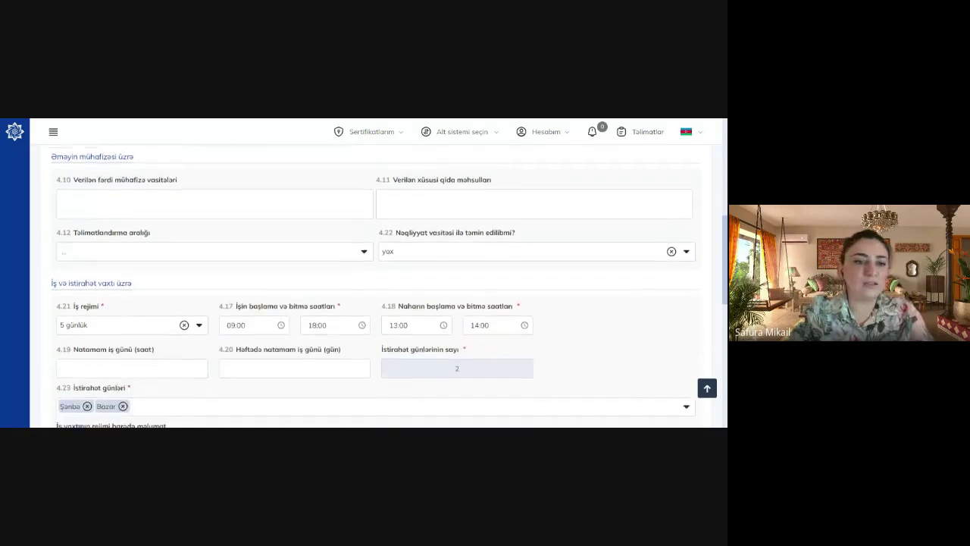
pyautogui.scroll(2, 371, 288)
pyautogui.scroll(-1, 371, 296)
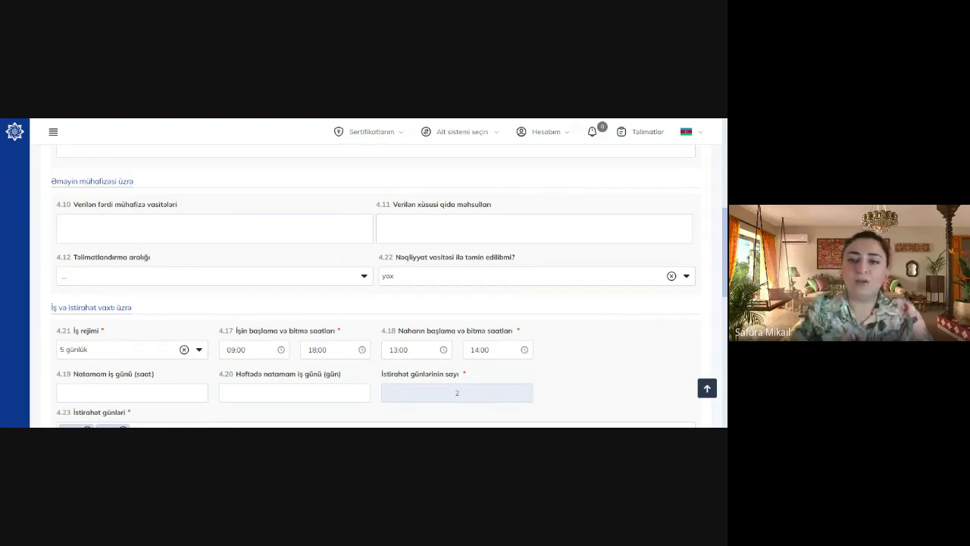
pyautogui.scroll(-2, 393, 221)
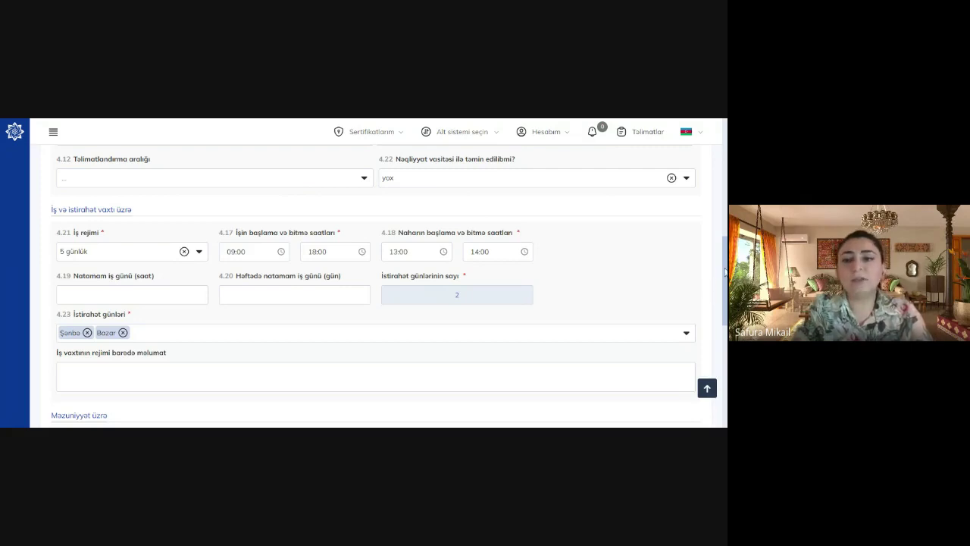
pyautogui.moveTo(724, 274); pyautogui.dragTo(725, 306)
pyautogui.moveTo(725, 311); pyautogui.dragTo(725, 322)
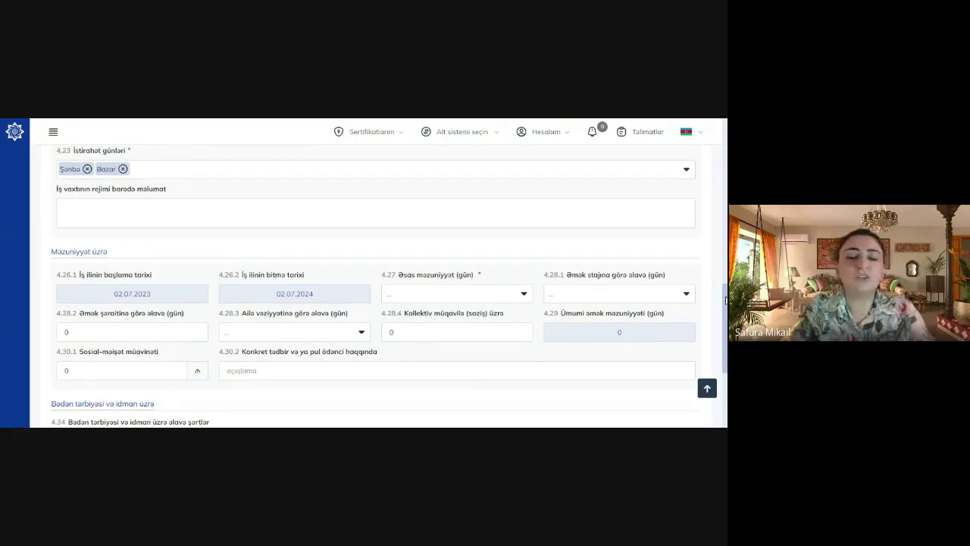
pyautogui.moveTo(725, 298)
pyautogui.mouseDown()
pyautogui.moveTo(726, 242)
pyautogui.moveTo(725, 306)
pyautogui.moveTo(726, 288)
pyautogui.mouseUp()
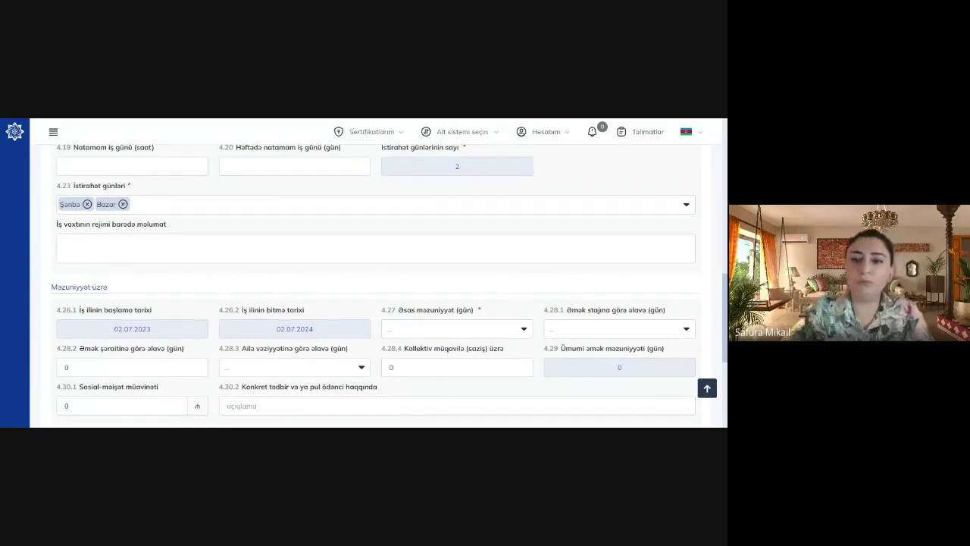
pyautogui.scroll(-5, 376, 280)
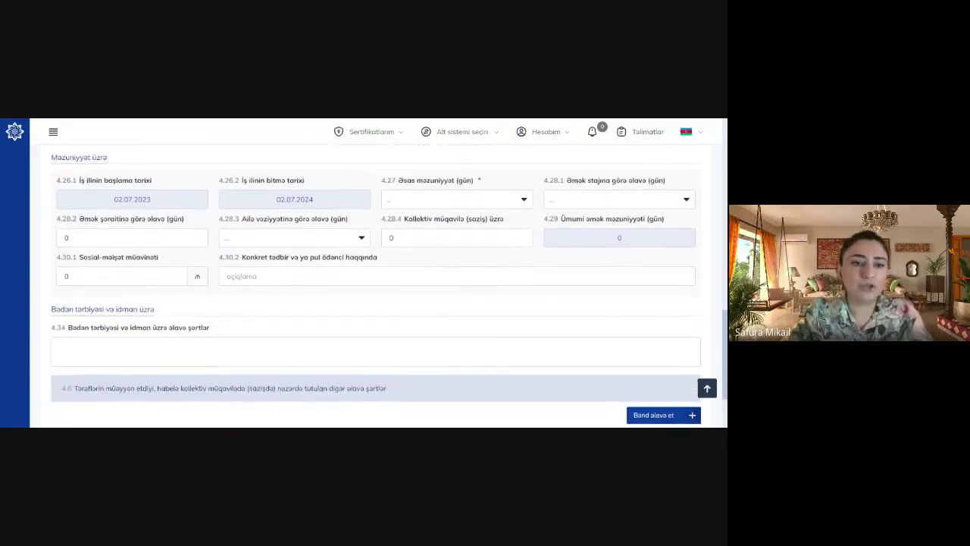
pyautogui.scroll(1, 376, 279)
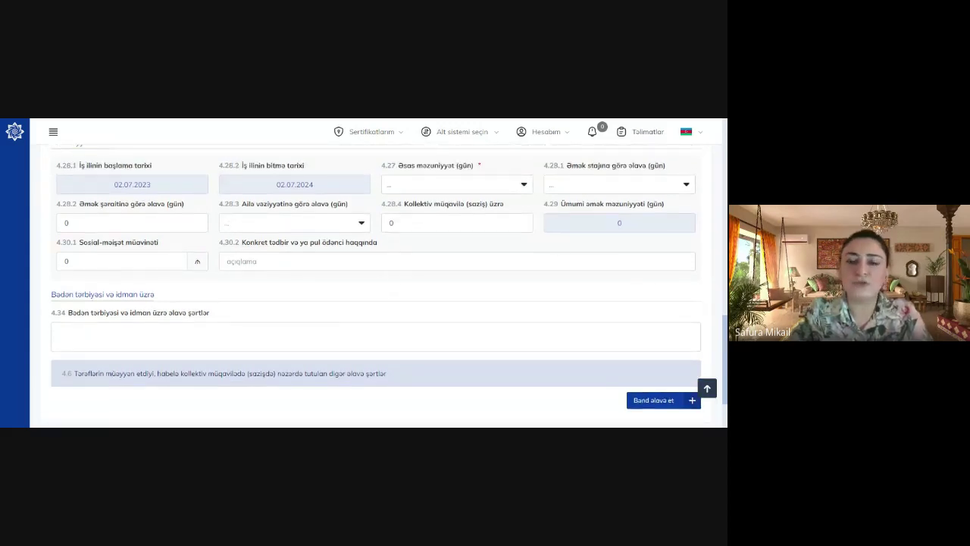
# Choose 30 days in 4.27 Əsas məzuniyyət and 0 seniority extra days in 4.28.1
pyautogui.click(455, 184)
pyautogui.click(461, 224)
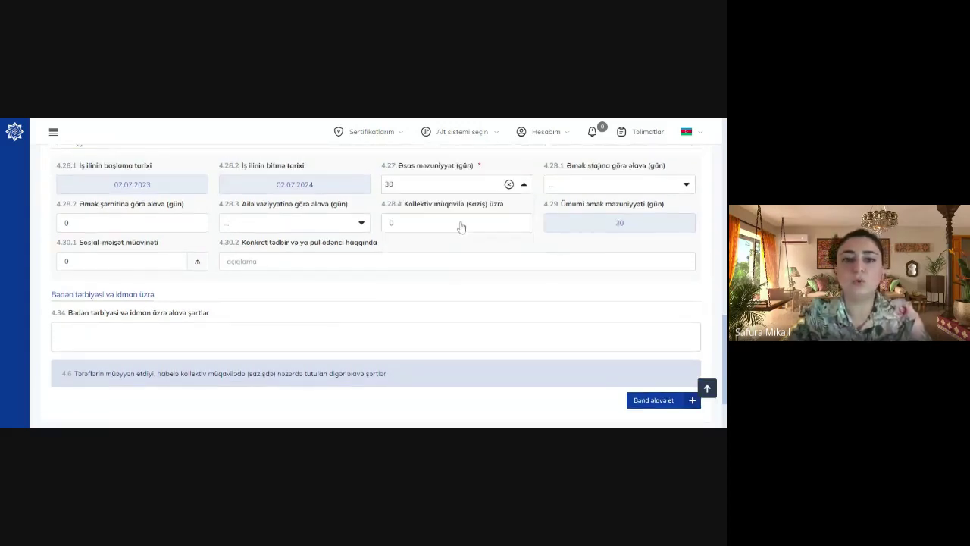
pyautogui.click(617, 184)
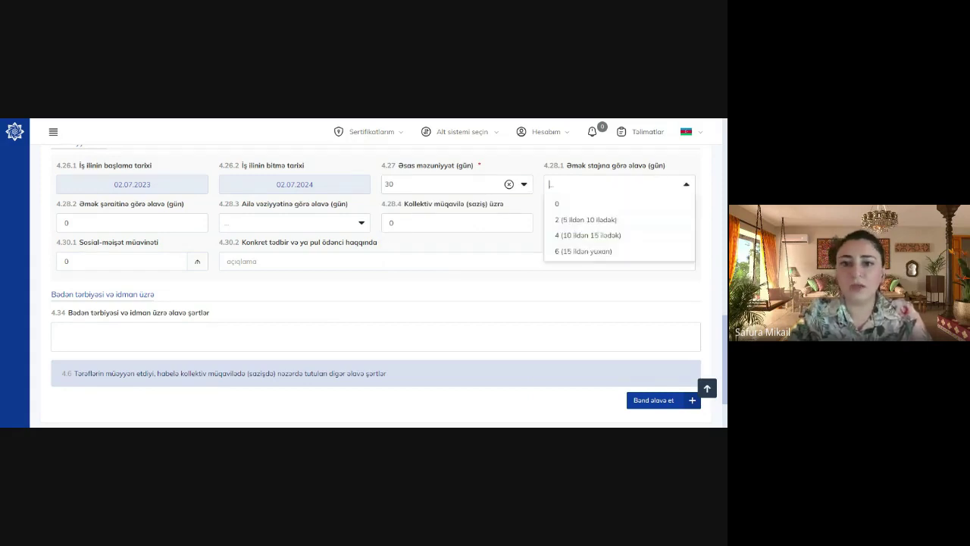
pyautogui.click(611, 207)
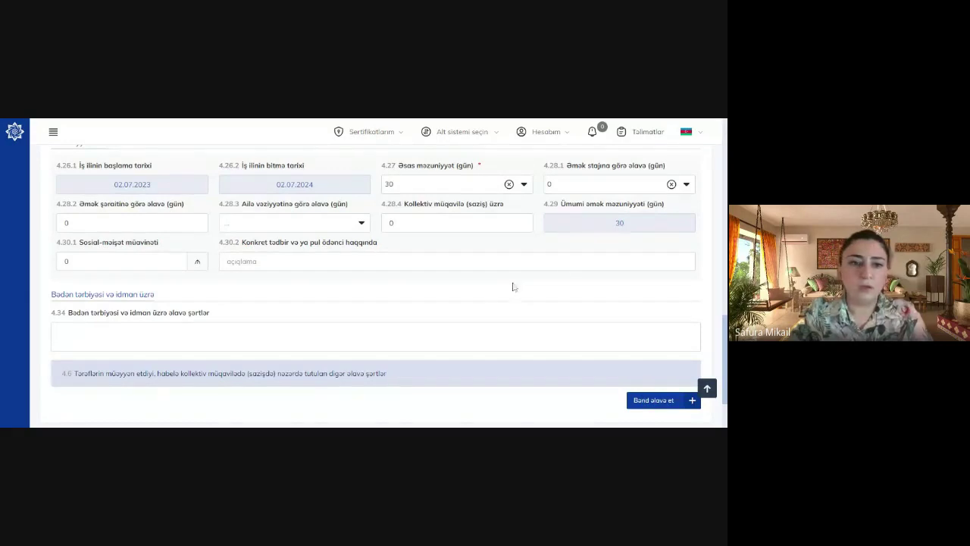
pyautogui.scroll(10, 375, 273)
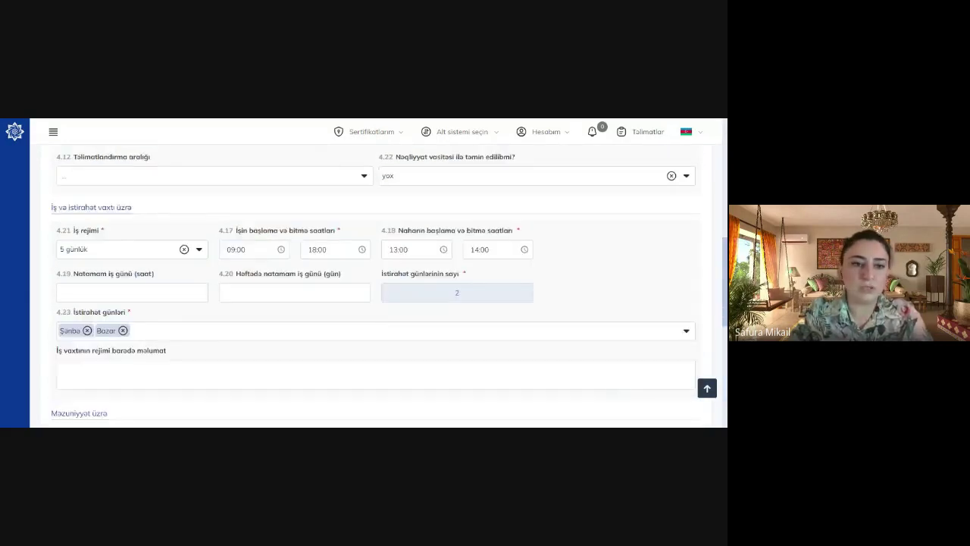
pyautogui.scroll(-10, 376, 273)
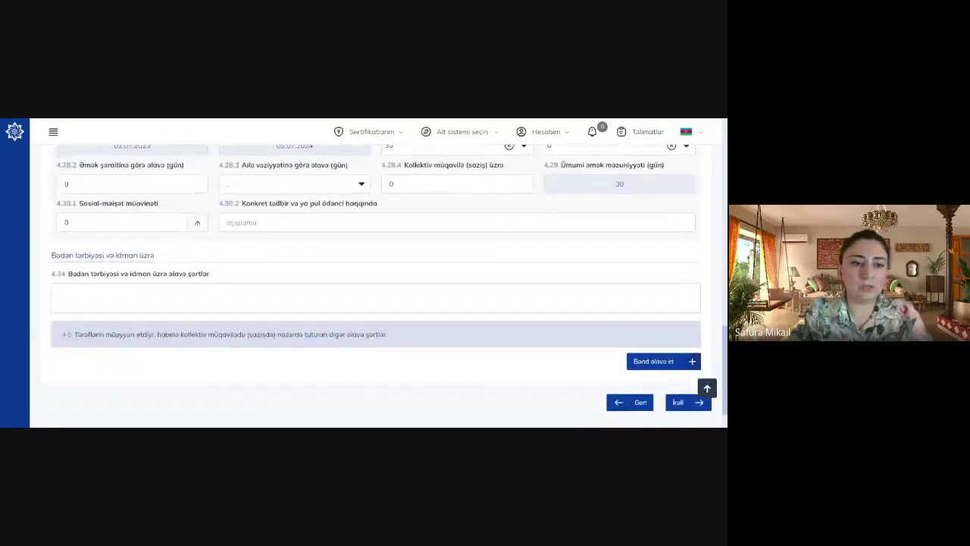
pyautogui.scroll(-1, 378, 337)
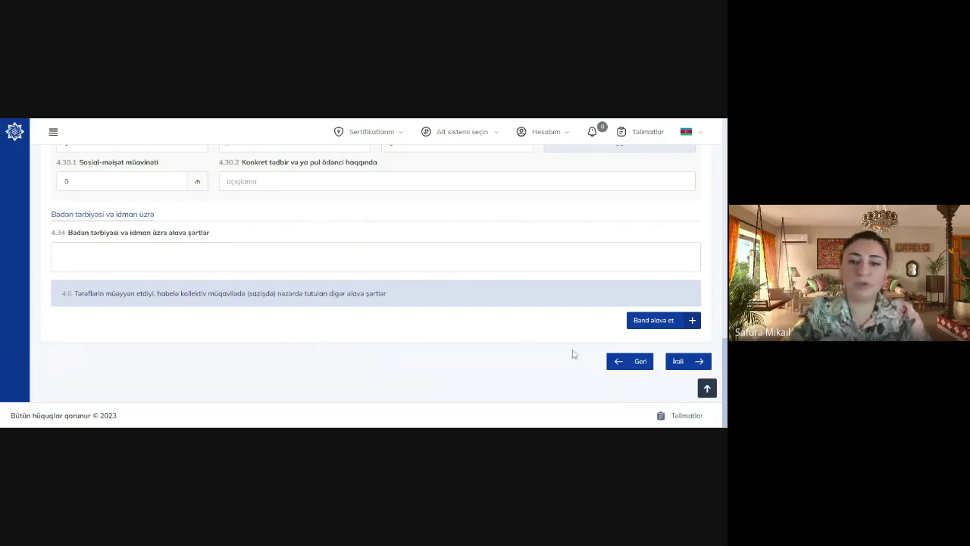
# Skip the social protection and termination sections without changes to reach the bank accounts step
pyautogui.click(682, 362)
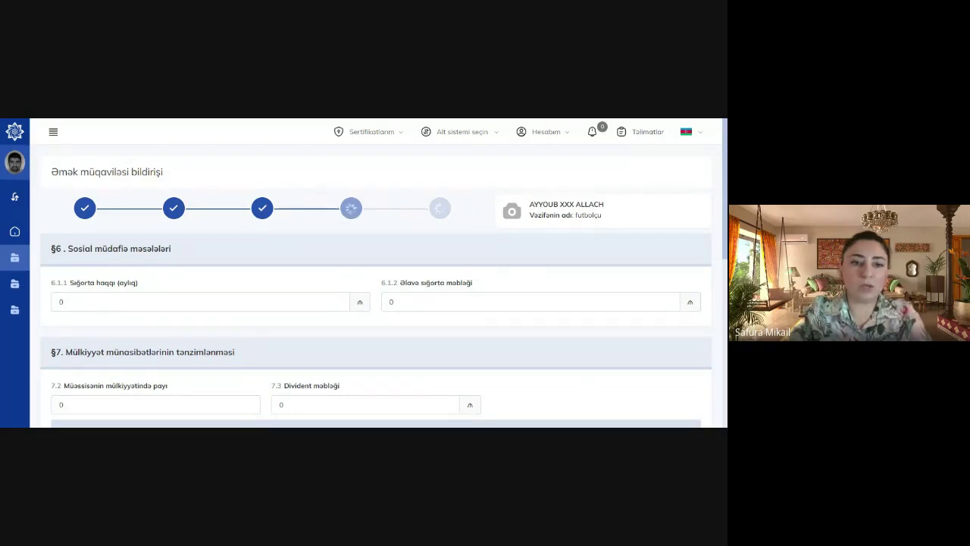
pyautogui.scroll(-3, 375, 273)
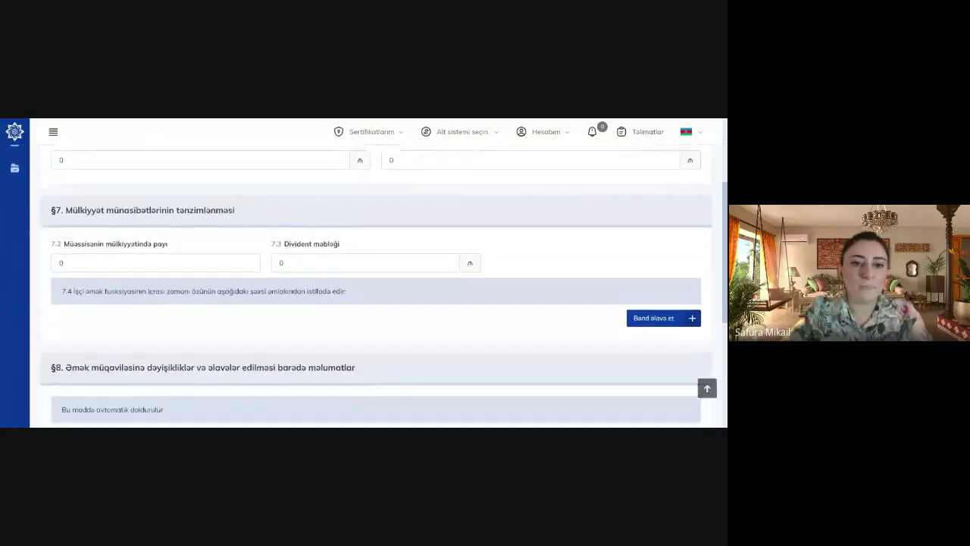
pyautogui.scroll(-2, 375, 273)
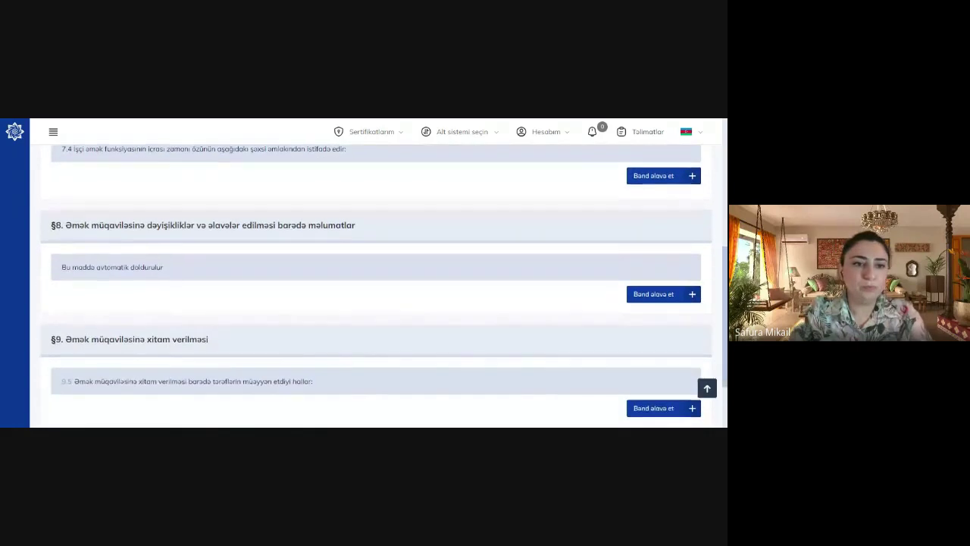
pyautogui.scroll(-2, 375, 273)
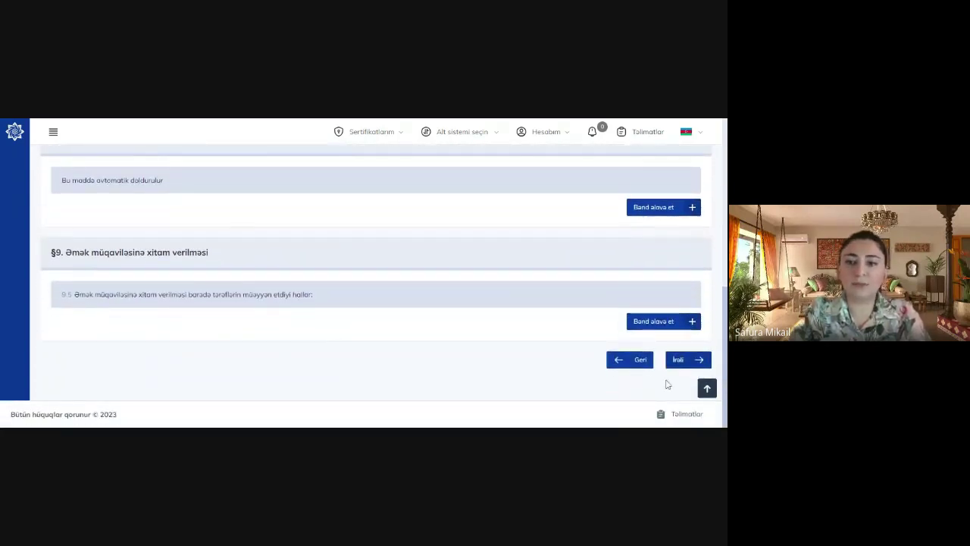
pyautogui.click(681, 360)
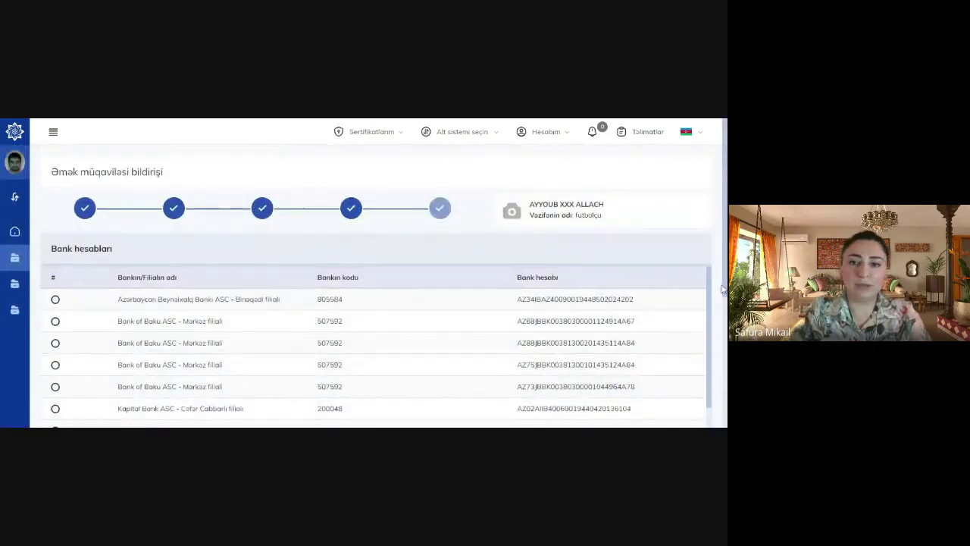
# Select the Azərbaycan Beynəlxalq Bankı – Binəqədi filialı account in the Bank hesabları table
pyautogui.scroll(-3, 335, 261)
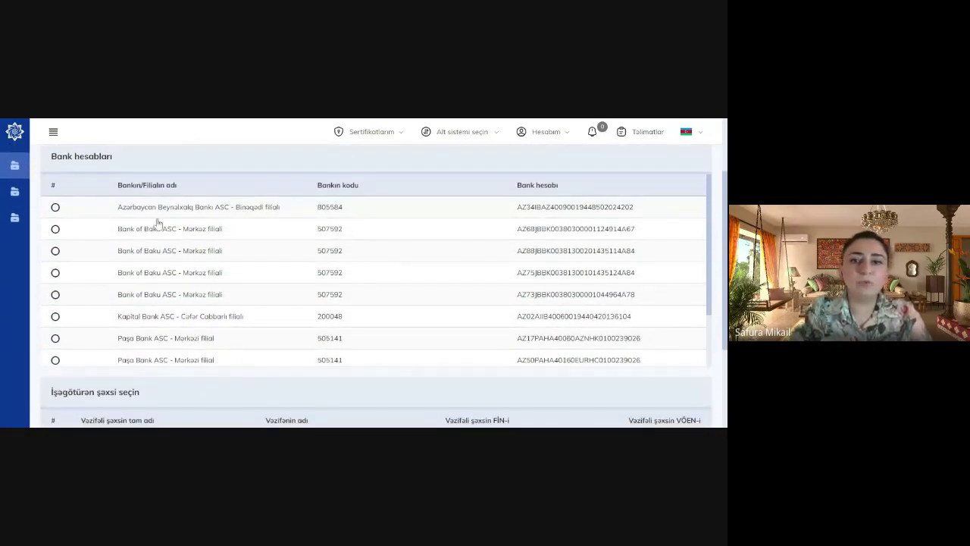
pyautogui.click(55, 206)
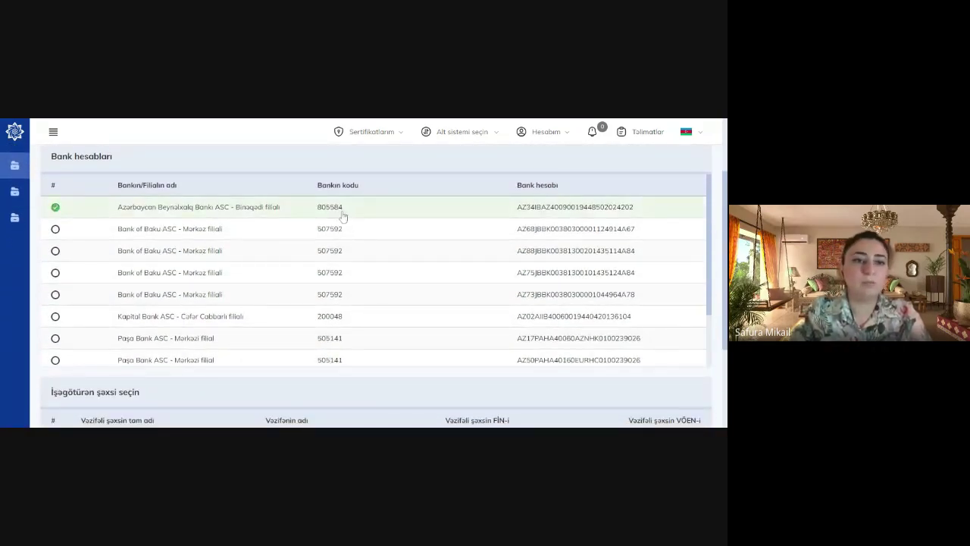
pyautogui.scroll(-3, 680, 345)
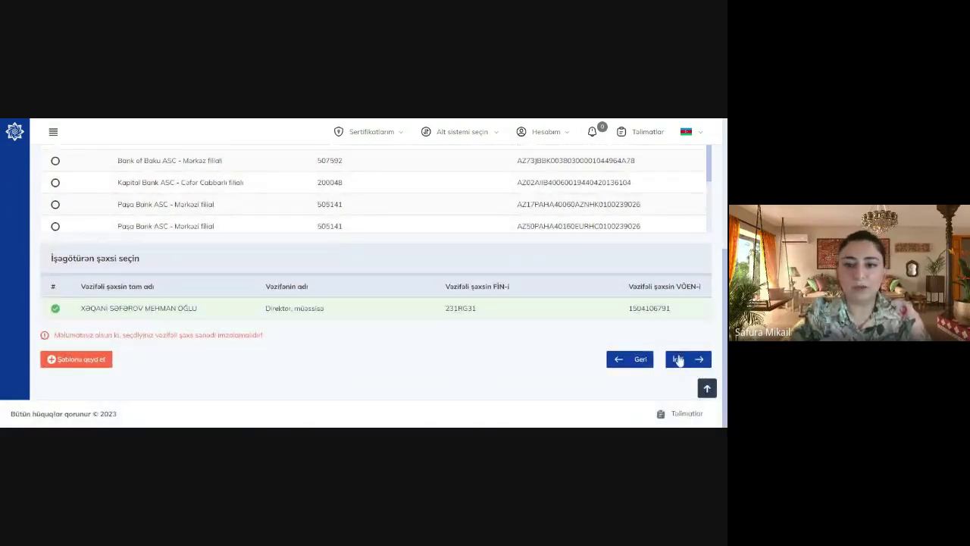
# Generate the employment contract document and close the Diqqət notice
pyautogui.click(678, 359)
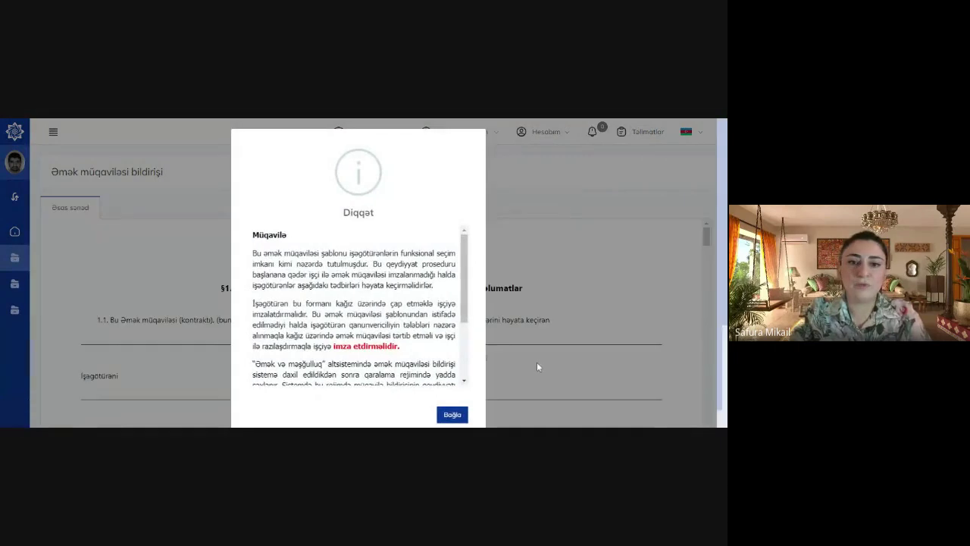
pyautogui.scroll(-1, 725, 218)
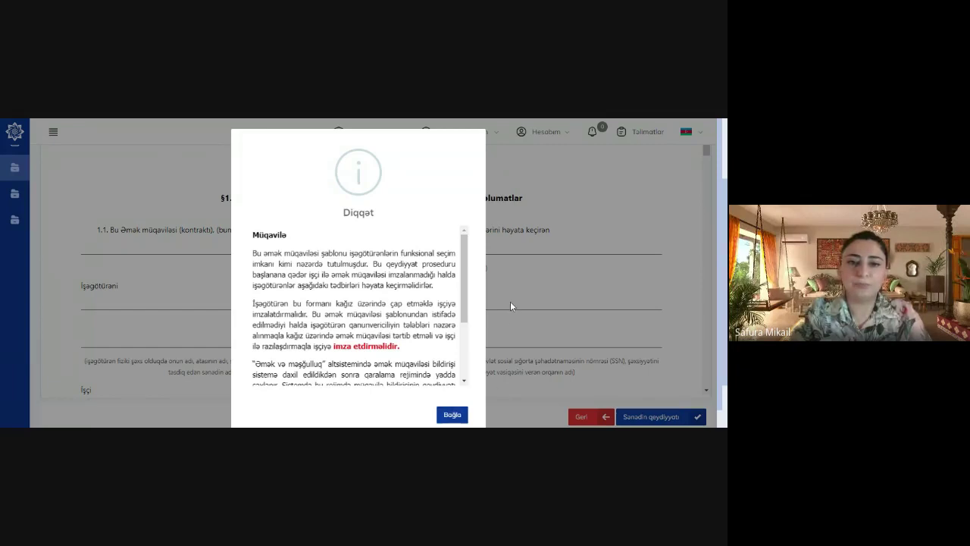
pyautogui.click(453, 416)
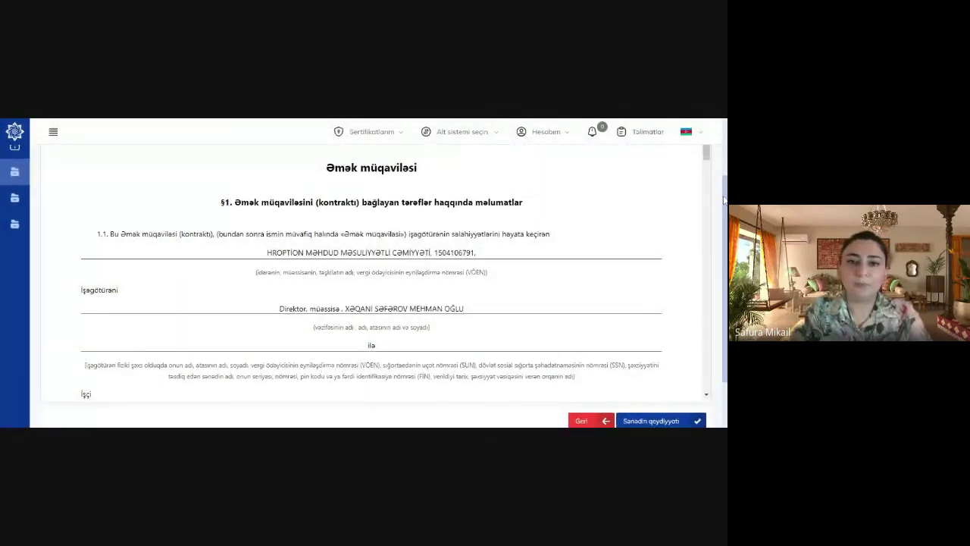
# Read the Əmək müqaviləsi preview: parties, Ümumi futbolçu post, 02.07.2023 date, through §2
pyautogui.moveTo(724, 209); pyautogui.dragTo(713, 153)
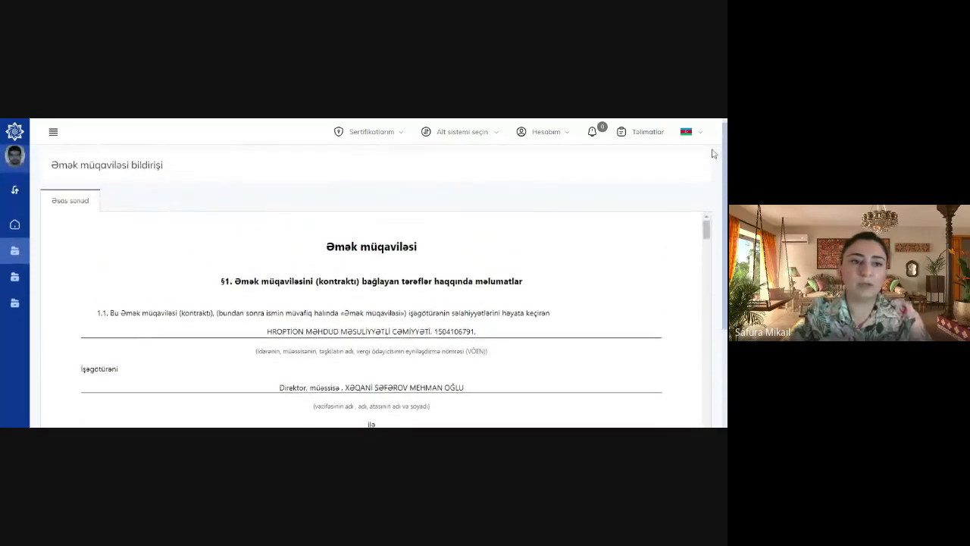
pyautogui.scroll(-3, 712, 153)
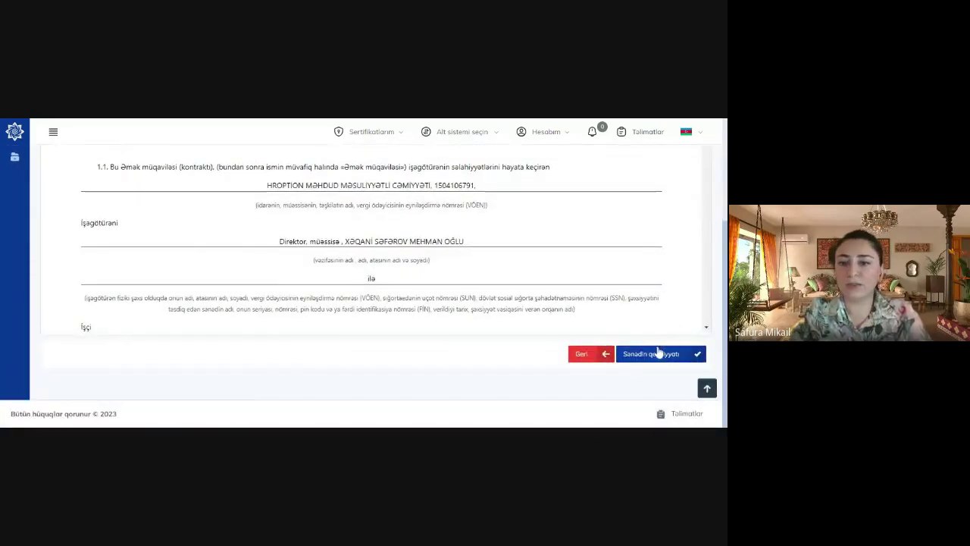
pyautogui.scroll(2, 721, 199)
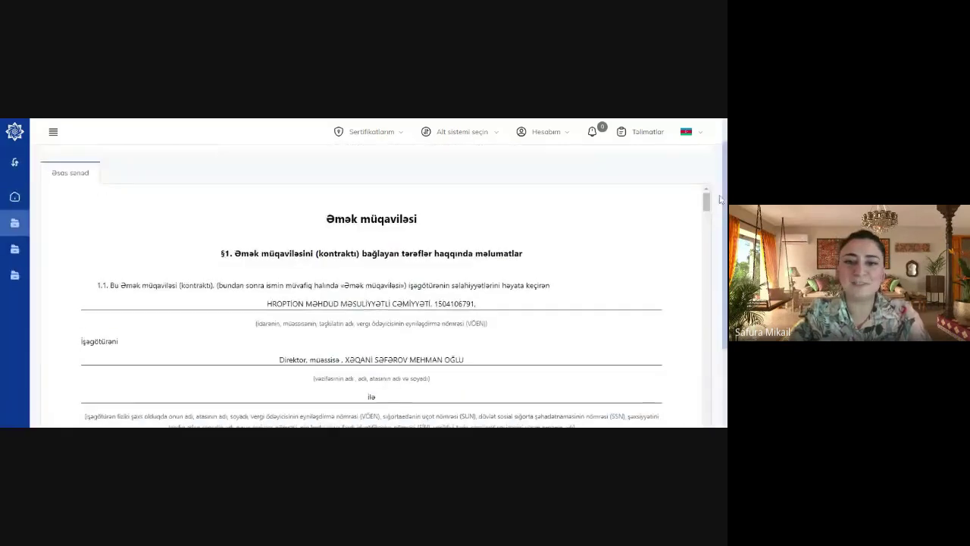
pyautogui.scroll(1, 720, 189)
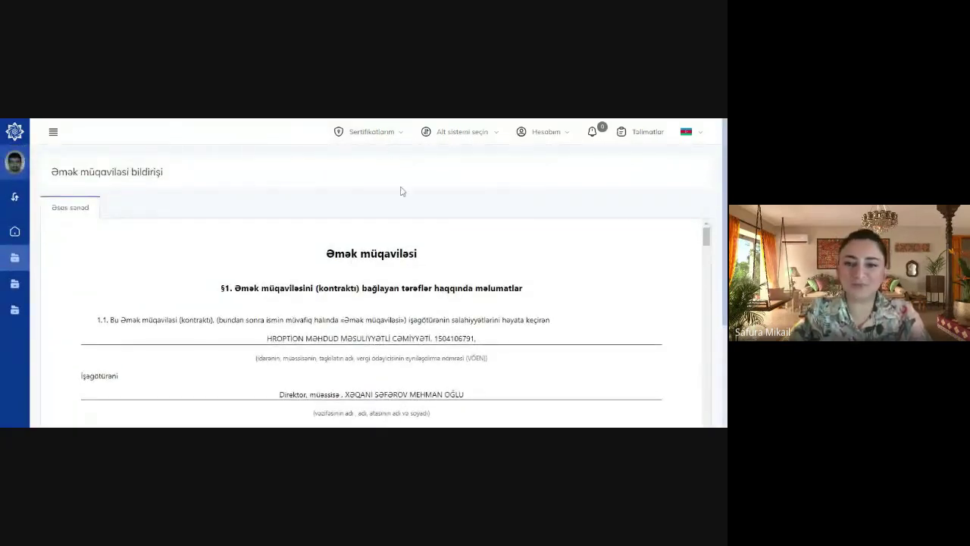
pyautogui.scroll(-3, 725, 274)
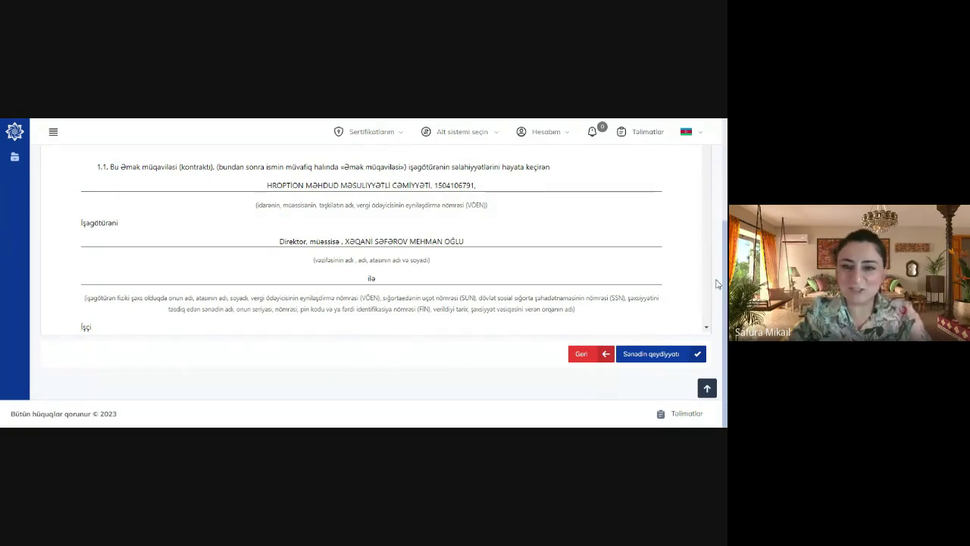
pyautogui.scroll(2, 724, 238)
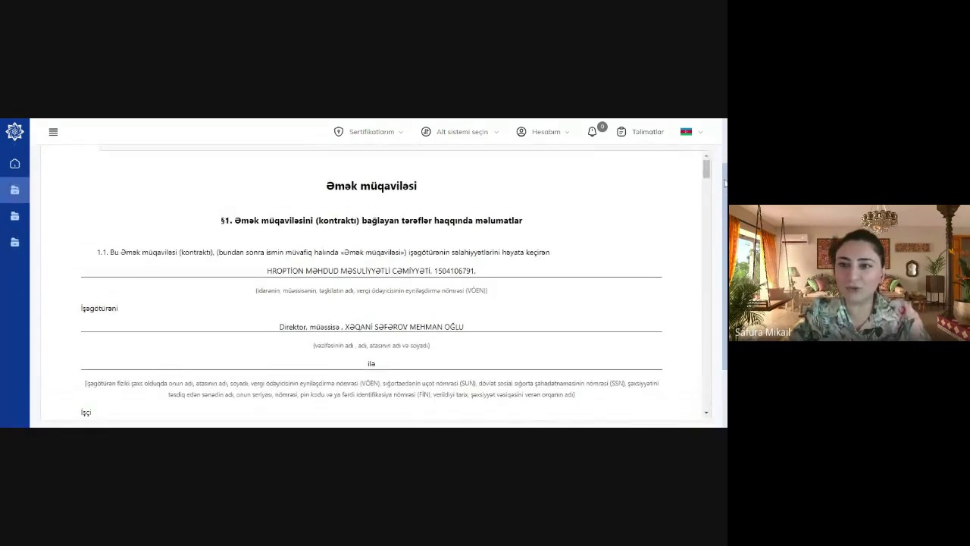
pyautogui.scroll(-3, 709, 178)
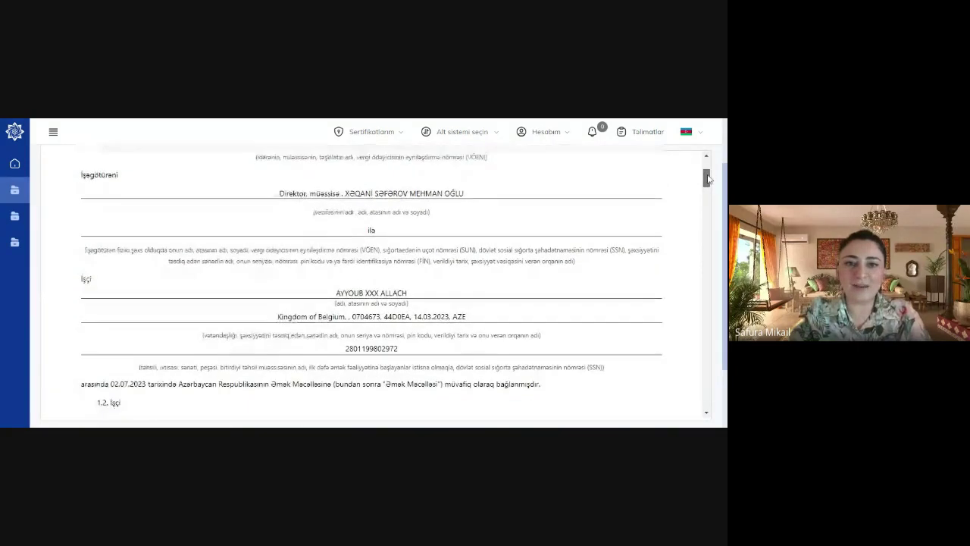
pyautogui.scroll(-1, 708, 179)
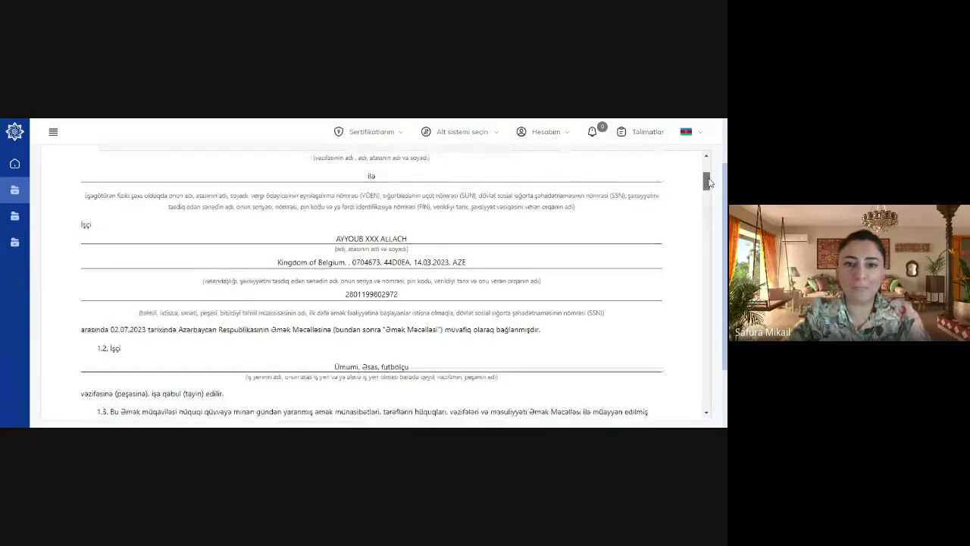
pyautogui.moveTo(709, 182)
pyautogui.mouseDown()
pyautogui.moveTo(708, 174)
pyautogui.moveTo(709, 182)
pyautogui.mouseUp()
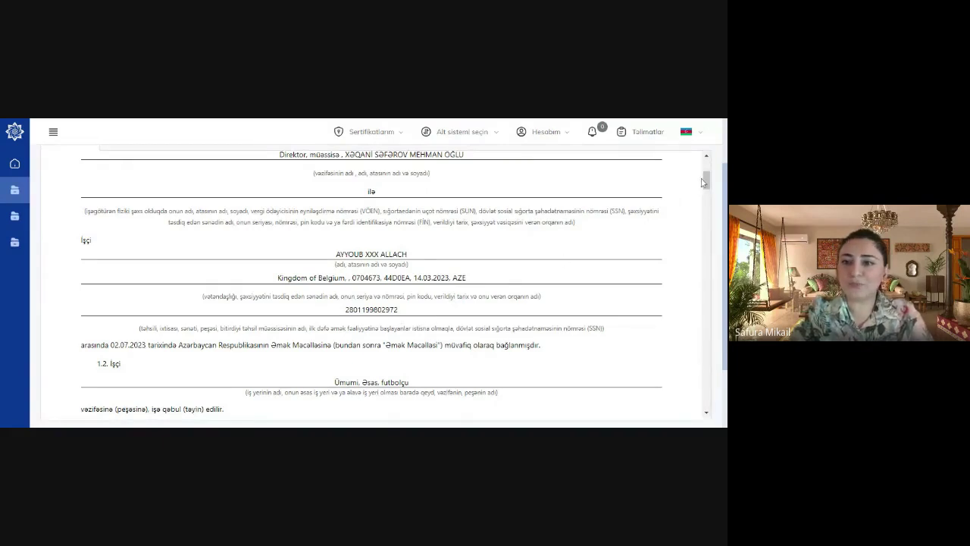
pyautogui.moveTo(703, 182); pyautogui.dragTo(705, 195)
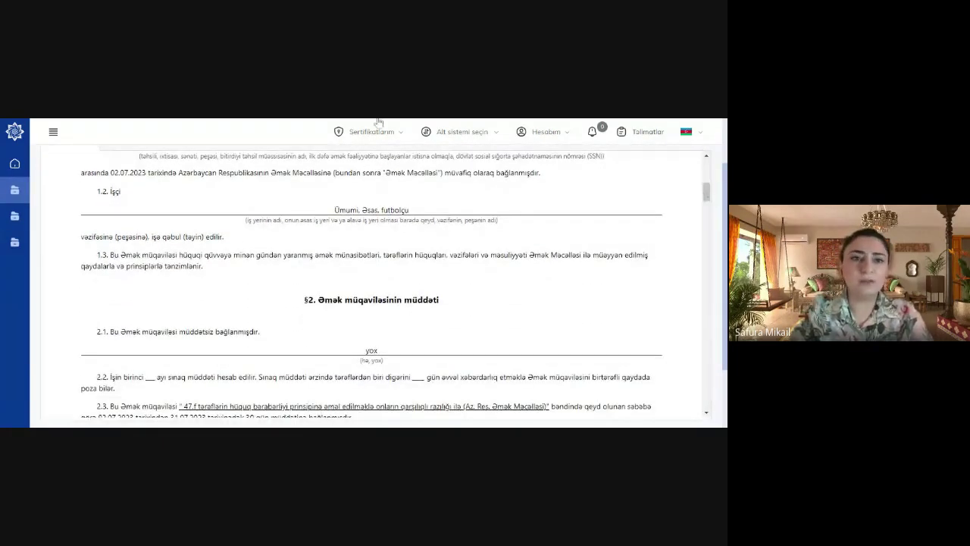